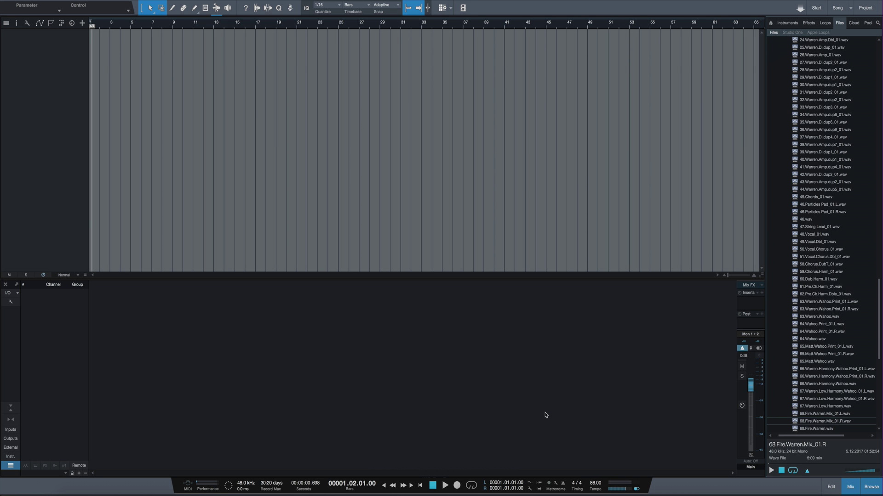
Merge the 01.AD.Prog.Print_01 L and R mono files into the stereo file 01.AD.Prog.wav.
scroll(818, 252, up, 11)
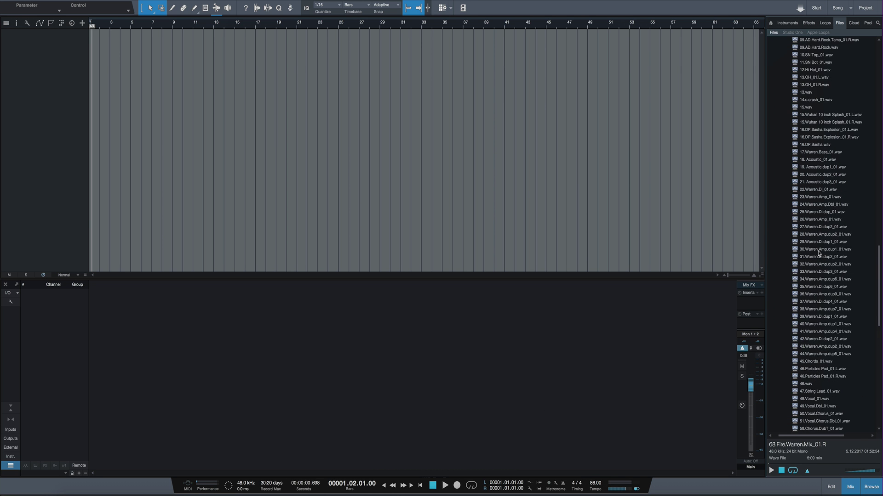
scroll(818, 252, up, 6)
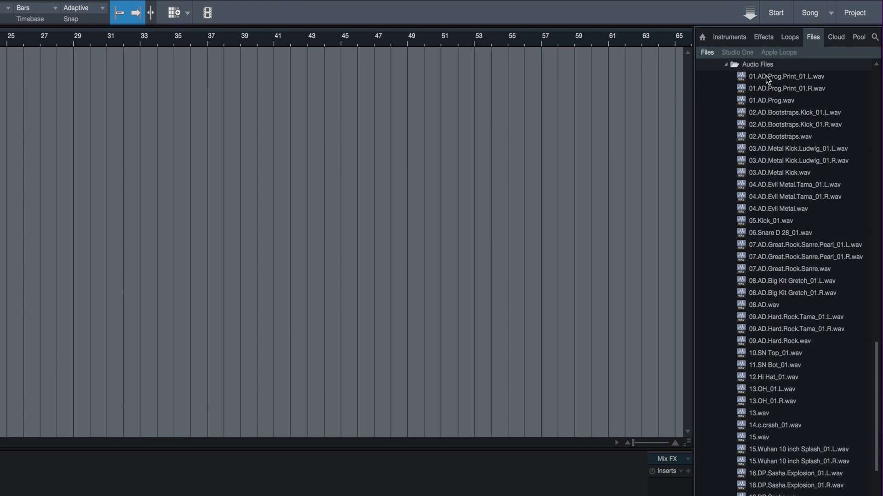
click(765, 76)
click(818, 89)
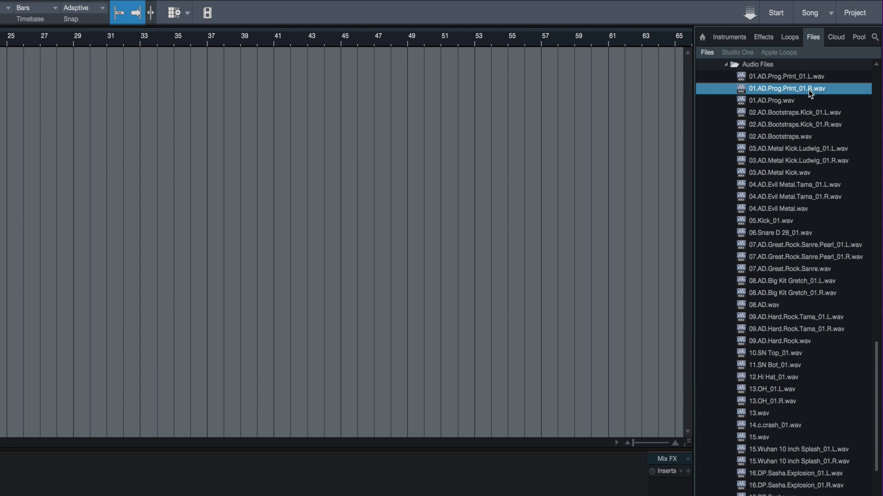
click(809, 78)
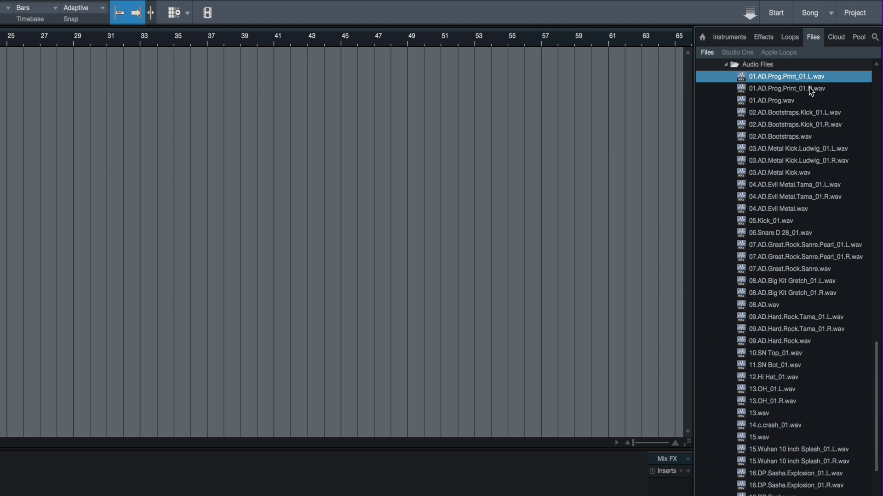
shift+click(809, 89)
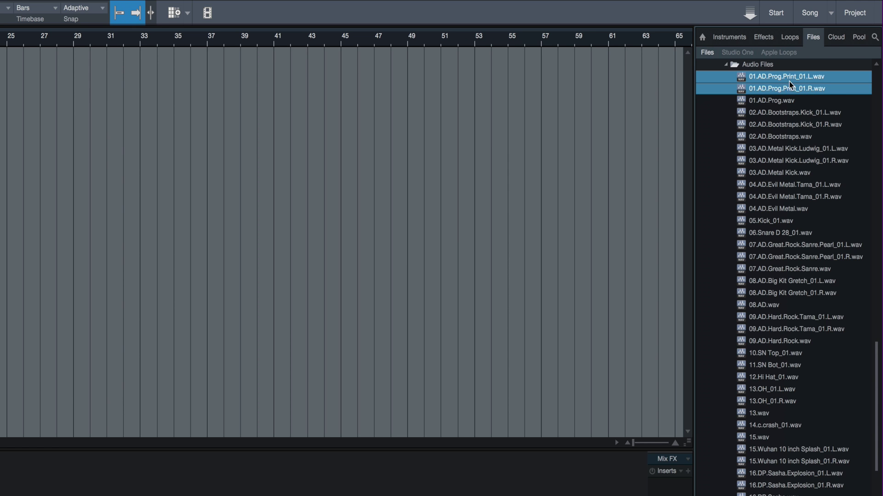
right_click(776, 84)
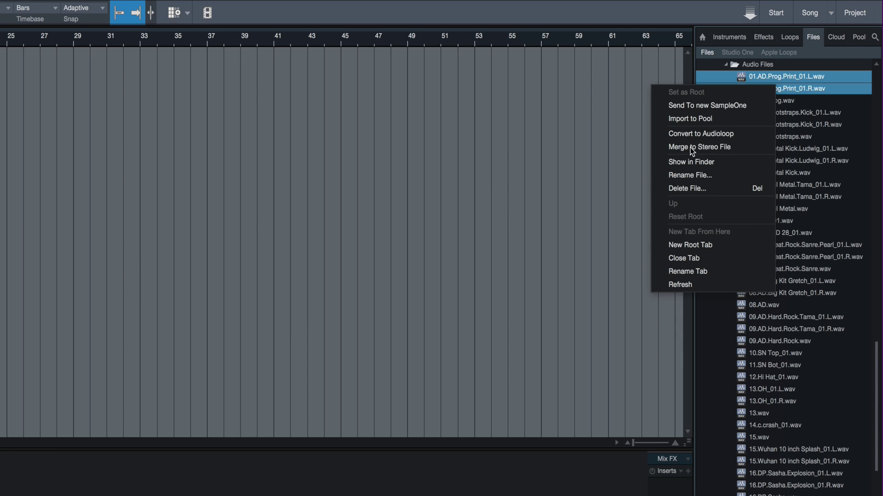
click(703, 148)
click(765, 101)
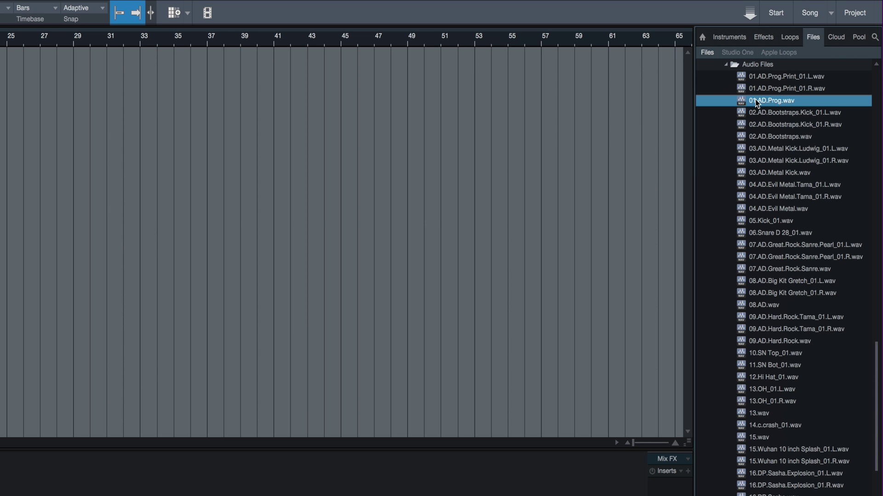
Multi-select the stems 02.AD.Bootstraps.wav through 09.AD.Hard.Rock.wav for import.
super+click(781, 136)
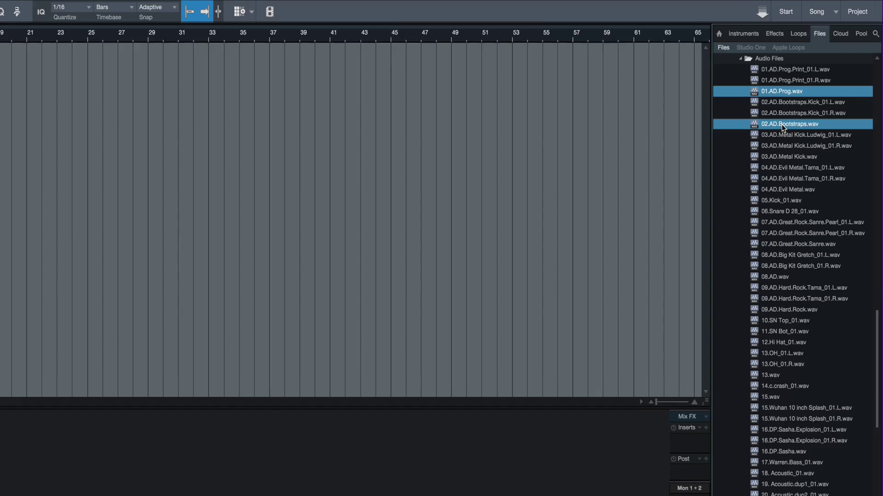
super+click(781, 172)
super+click(802, 169)
super+click(793, 178)
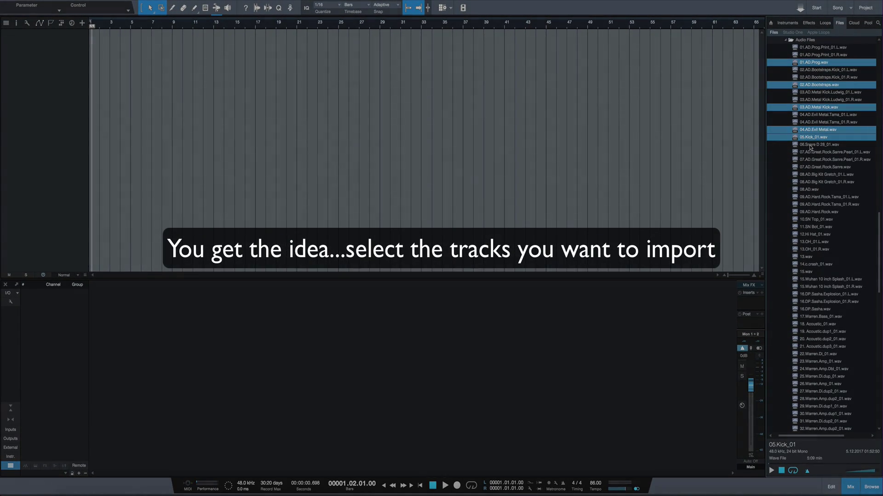
super+click(810, 146)
super+click(811, 167)
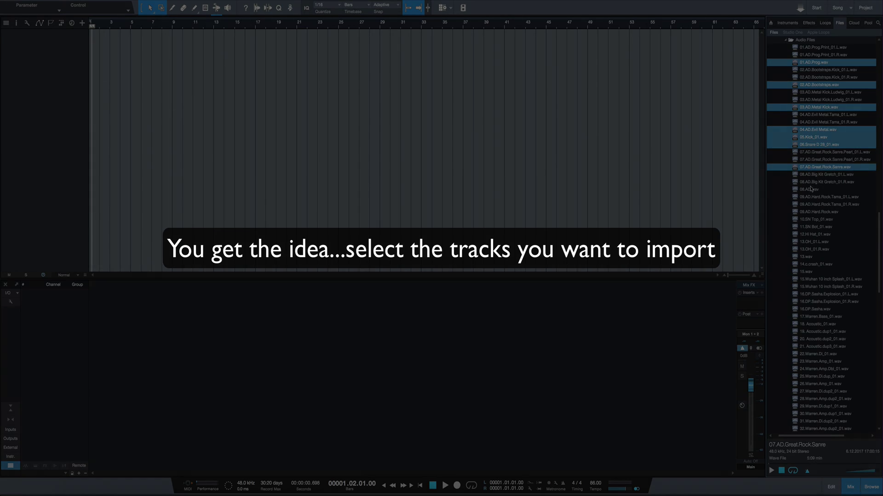
super+click(811, 189)
super+click(812, 213)
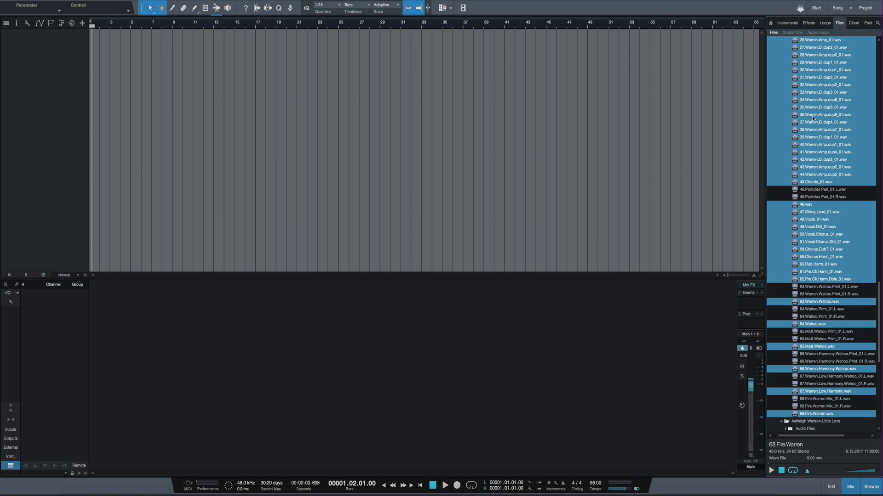
Drop the selected stems into the Arrange view as tracks and zoom out to the whole song.
drag(811, 92, 95, 131)
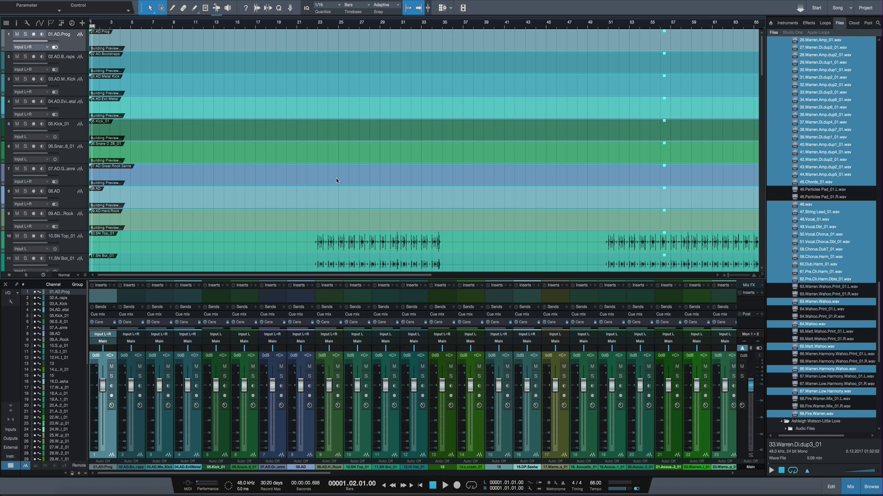
key(shift+z)
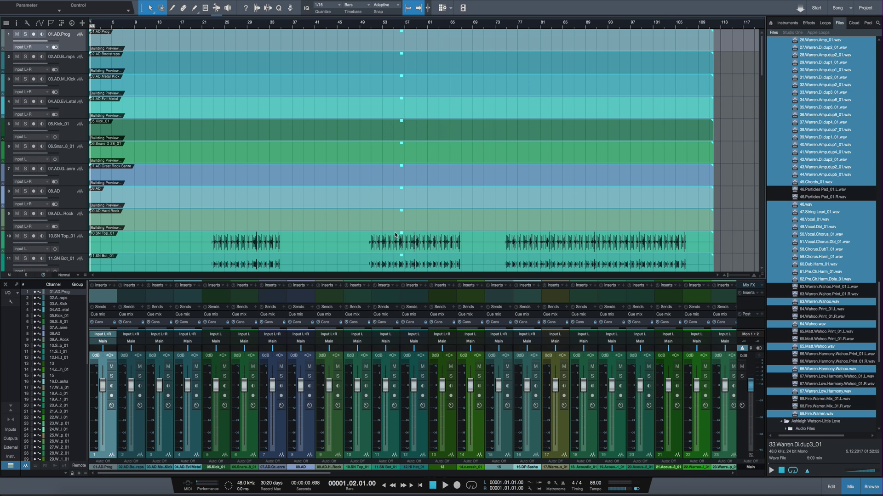
scroll(395, 235, down, 5)
scroll(396, 233, up, 5)
scroll(398, 231, down, 1)
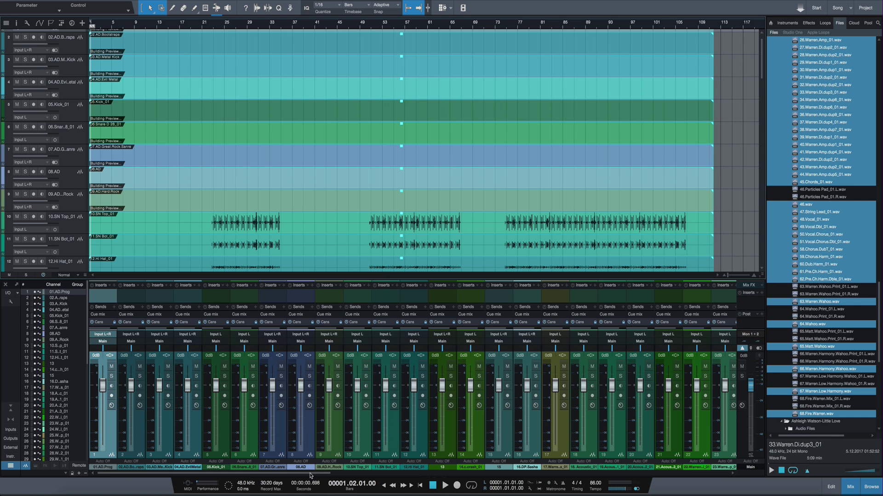
key(ctrl+d)
scroll(233, 178, up, 1)
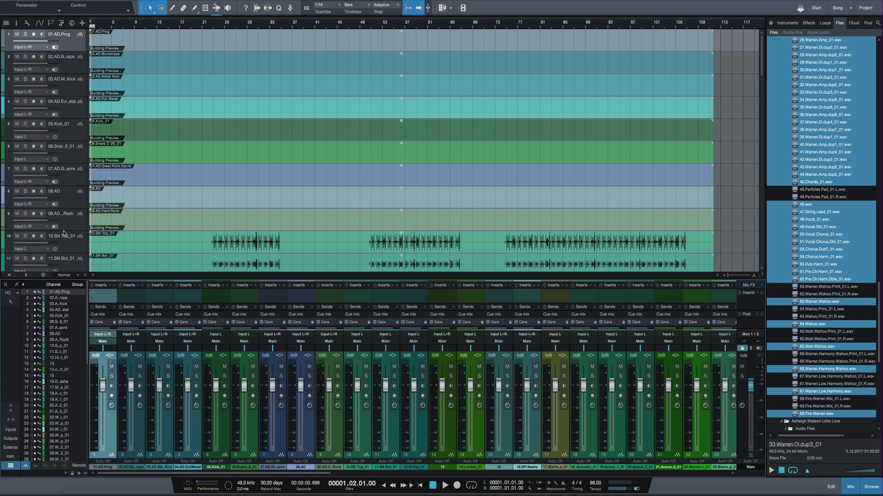
scroll(65, 233, down, 3)
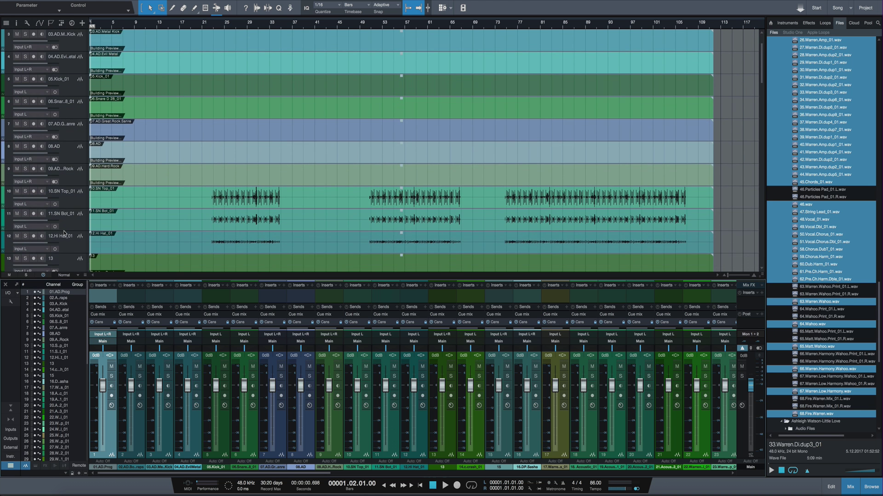
scroll(64, 233, down, 4)
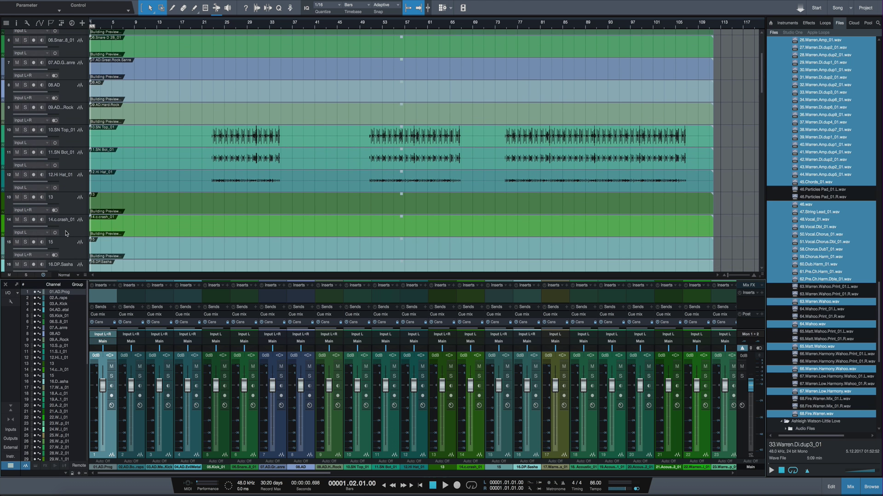
scroll(66, 232, down, 3)
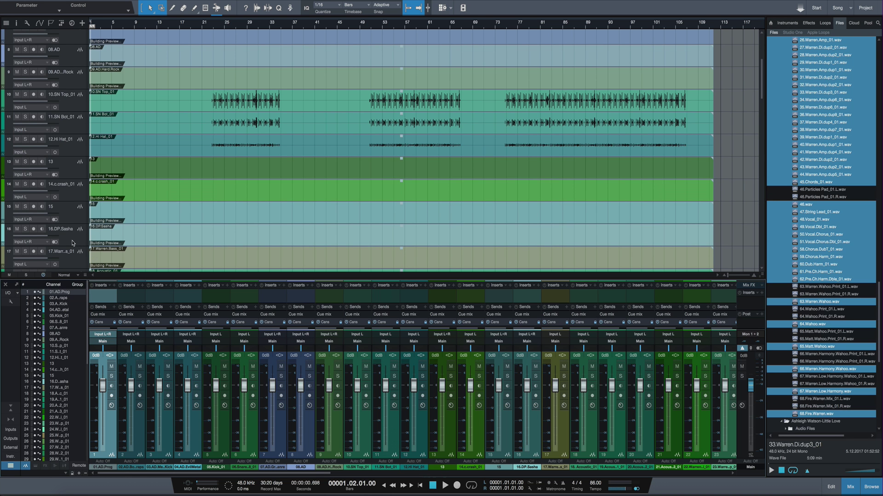
scroll(66, 116, up, 10)
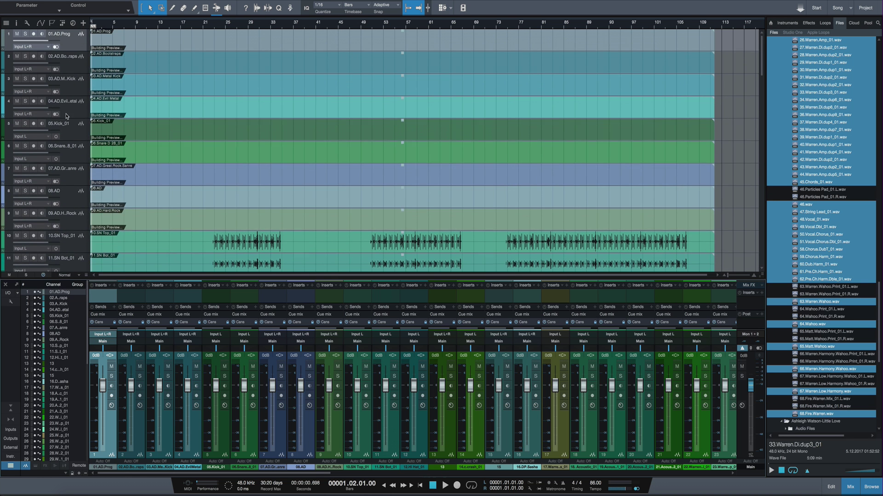
scroll(66, 115, down, 12)
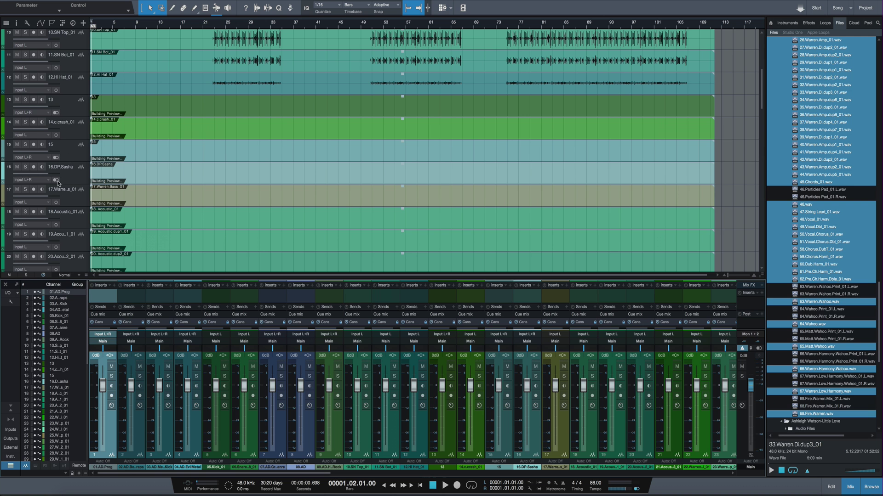
key(ctrl+a)
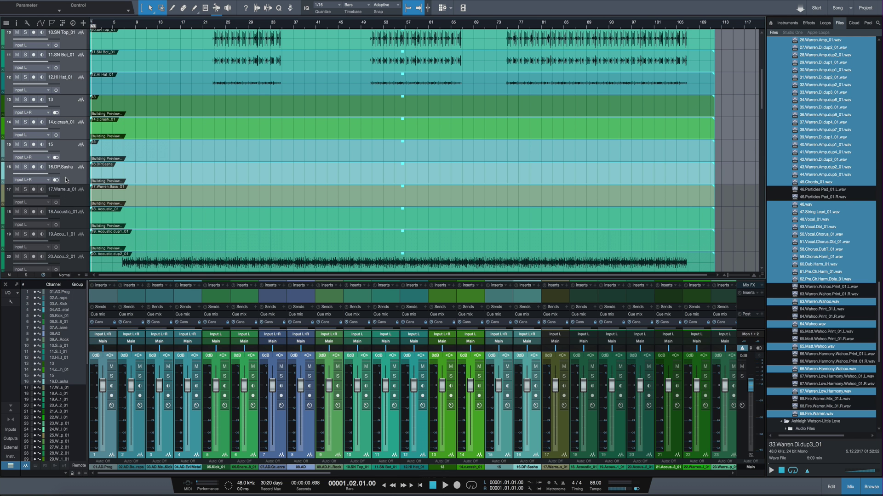
click(2, 175)
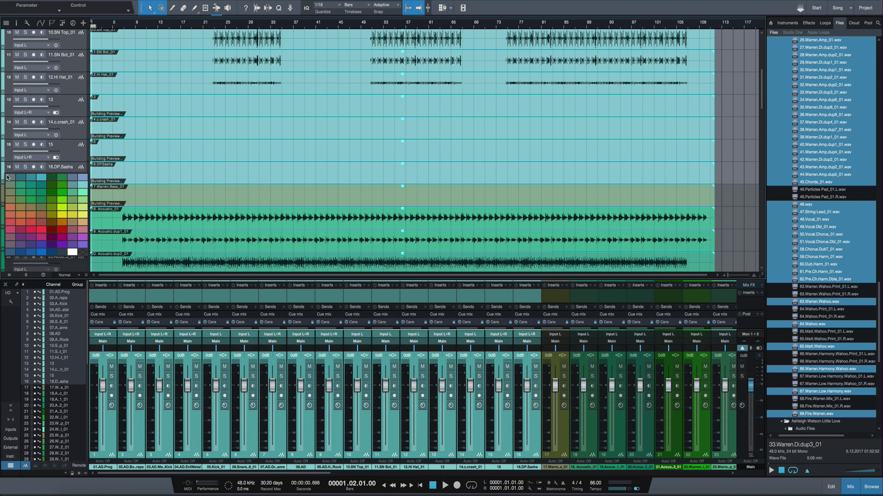
click(23, 211)
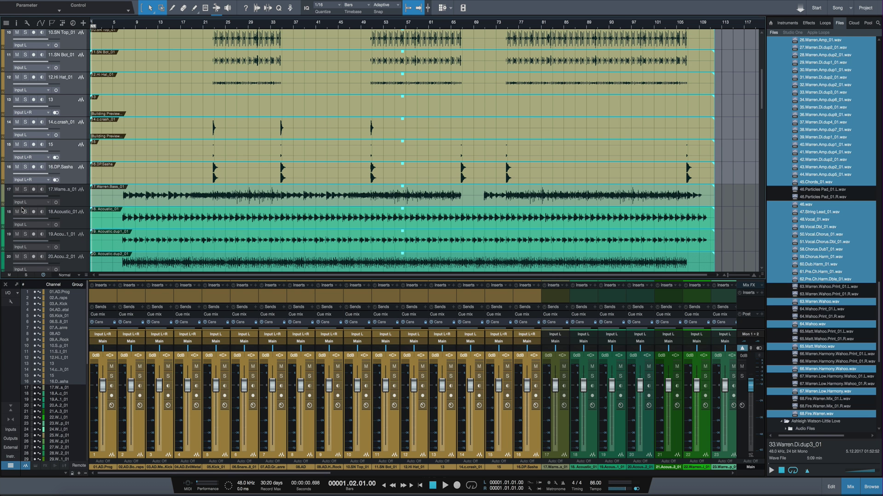
scroll(395, 115, up, 5)
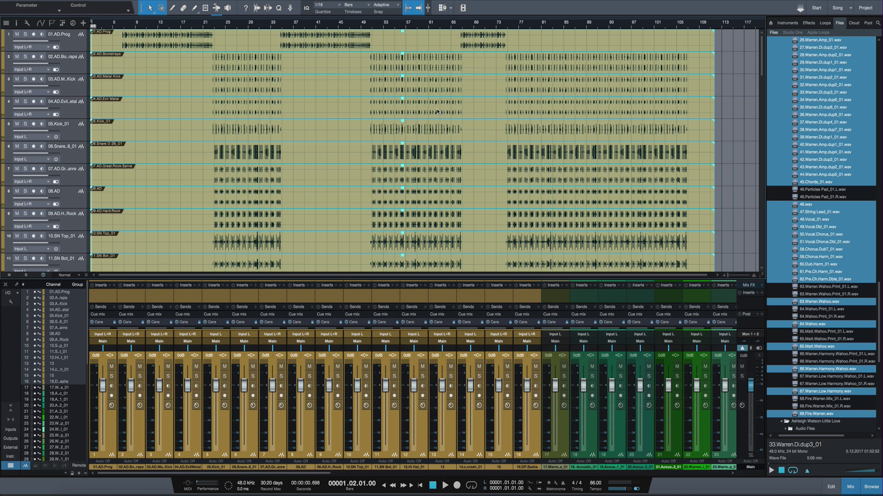
scroll(437, 111, down, 5)
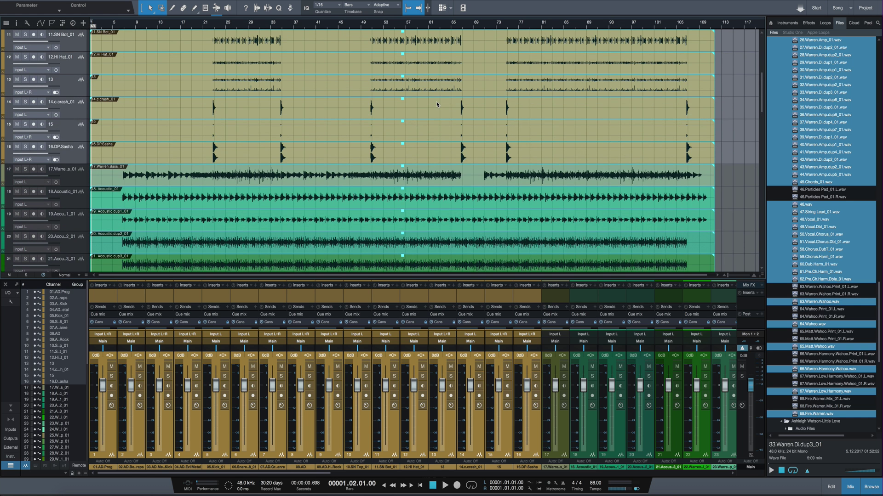
scroll(171, 93, up, 5)
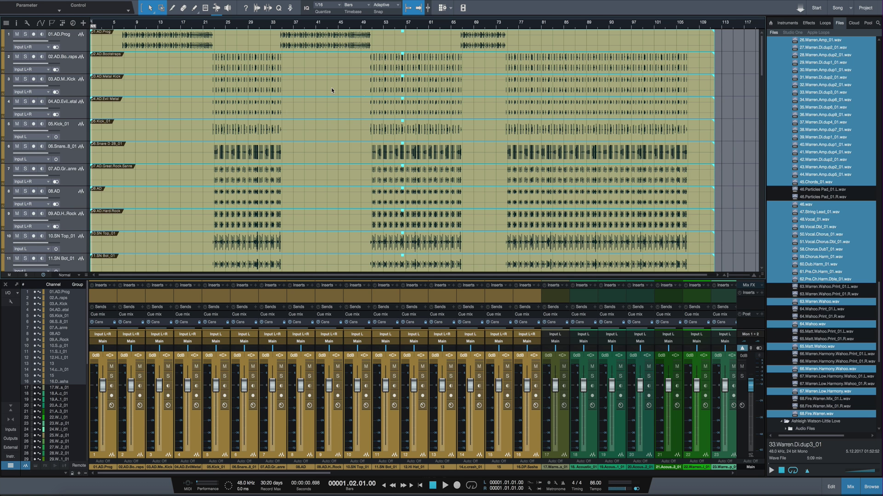
scroll(71, 156, down, 5)
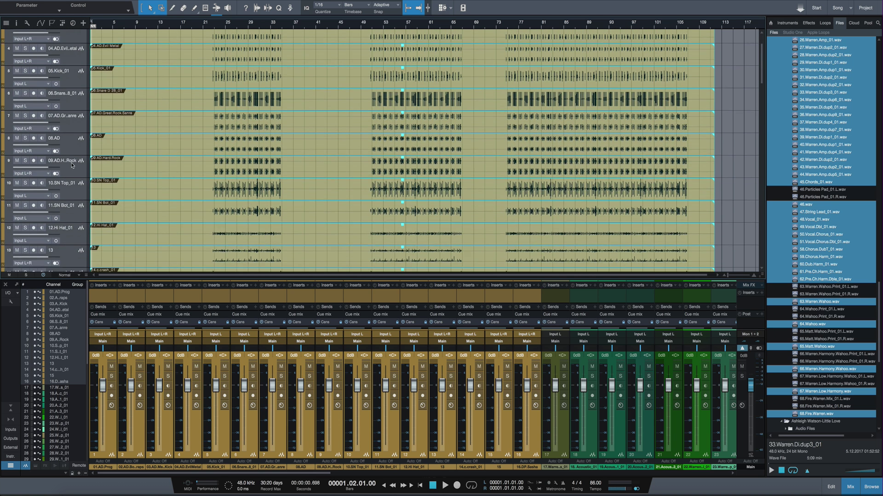
scroll(77, 213, down, 2)
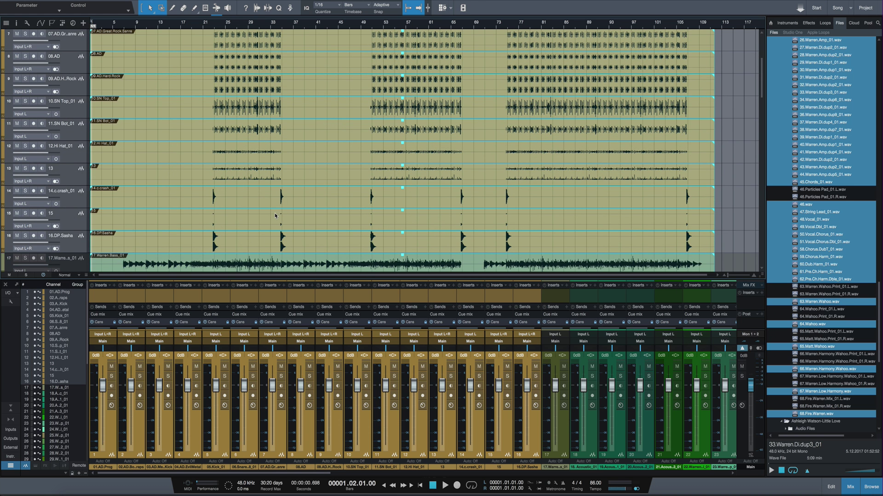
scroll(255, 218, up, 6)
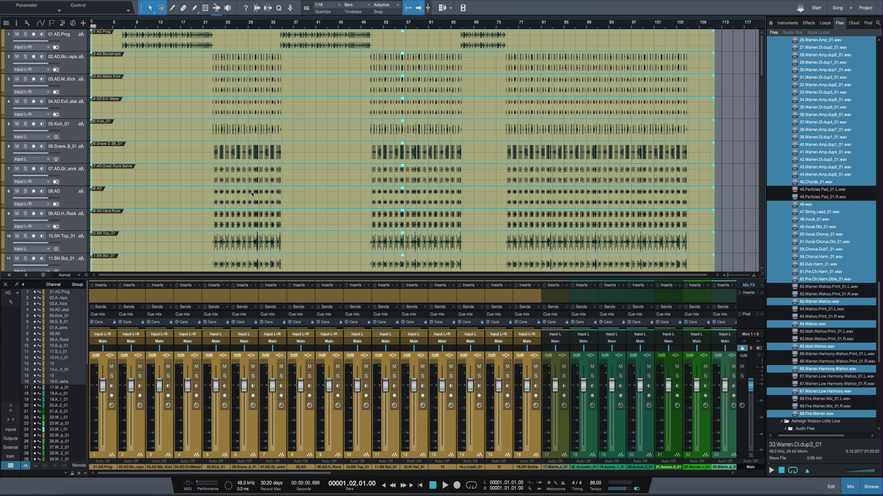
scroll(252, 194, down, 14)
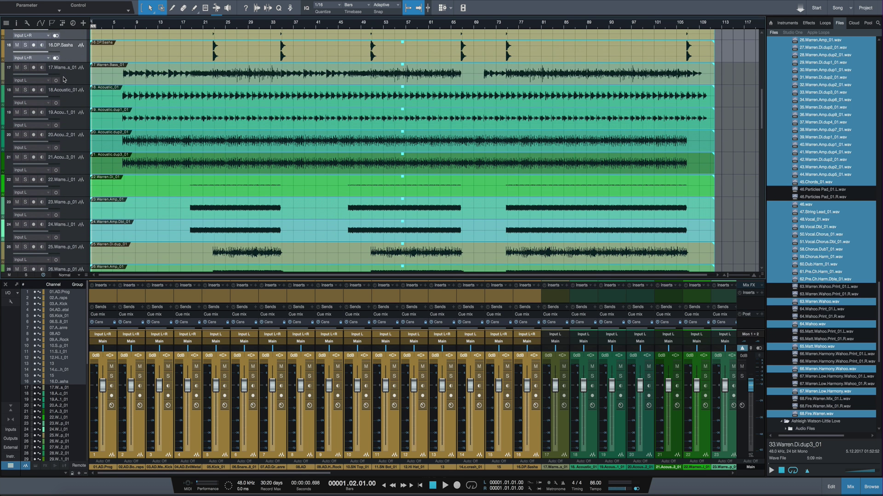
Colour the 17.Warren_Bass_01 track light blue.
click(71, 79)
click(2, 78)
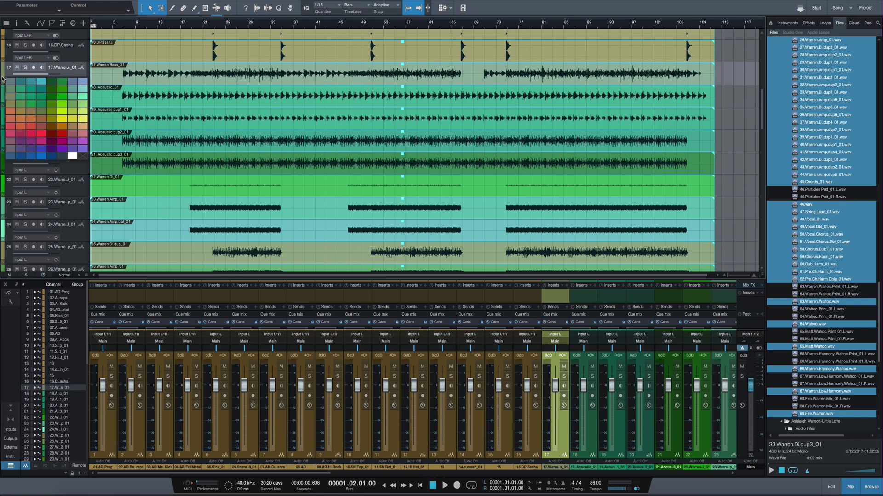
click(83, 80)
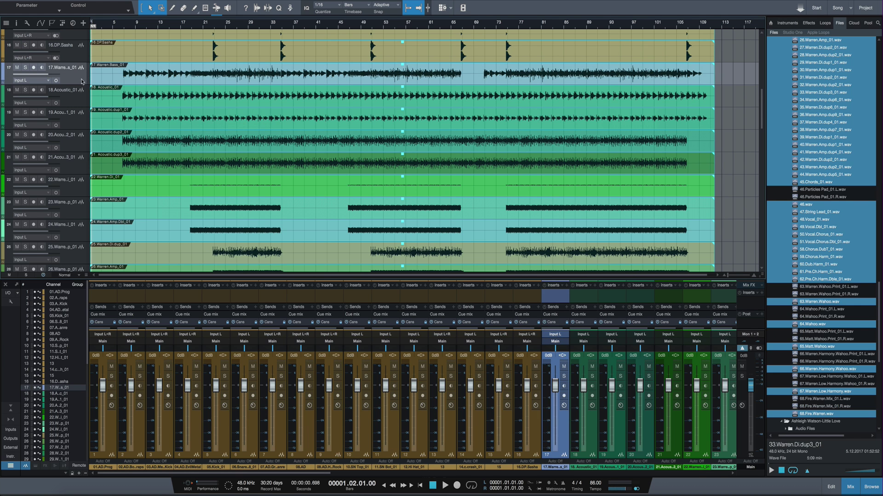
click(77, 97)
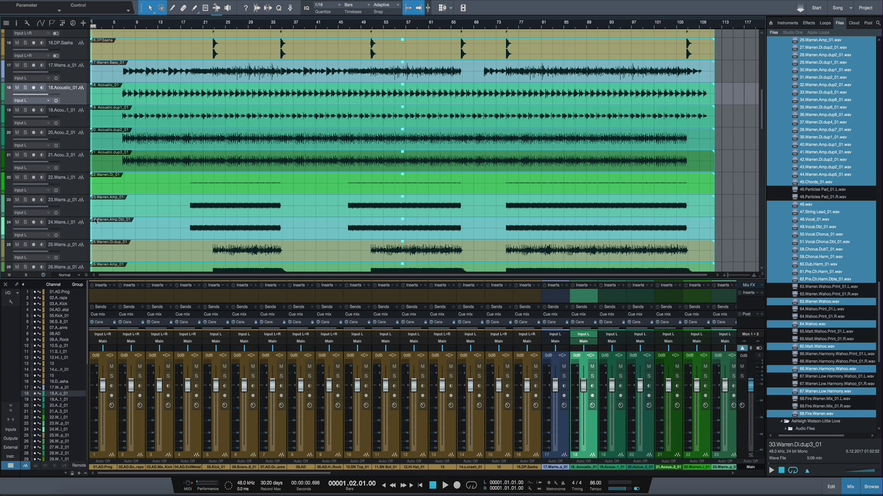
Colour tracks 37 through 45 blue.
scroll(84, 239, down, 1)
scroll(84, 237, down, 5)
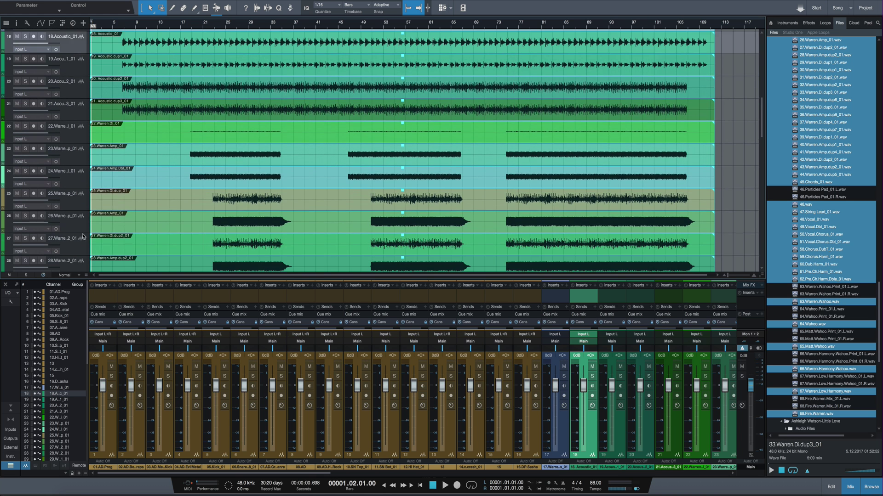
scroll(83, 236, down, 5)
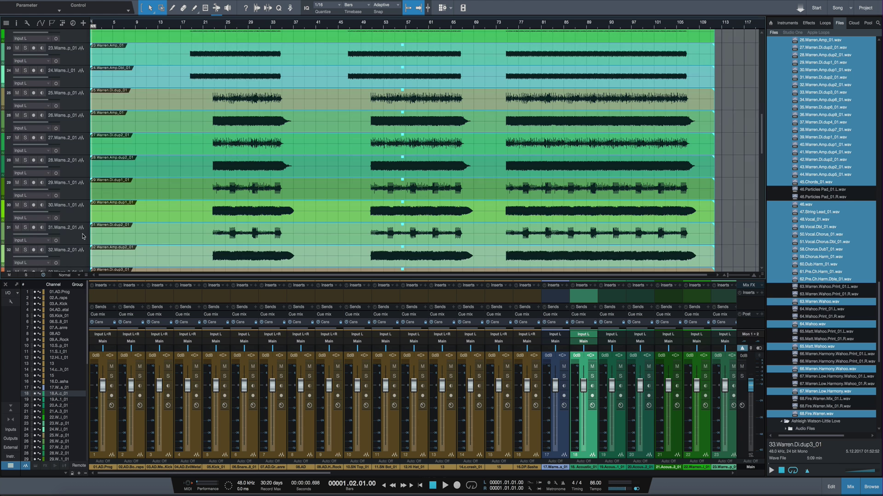
scroll(81, 238, down, 10)
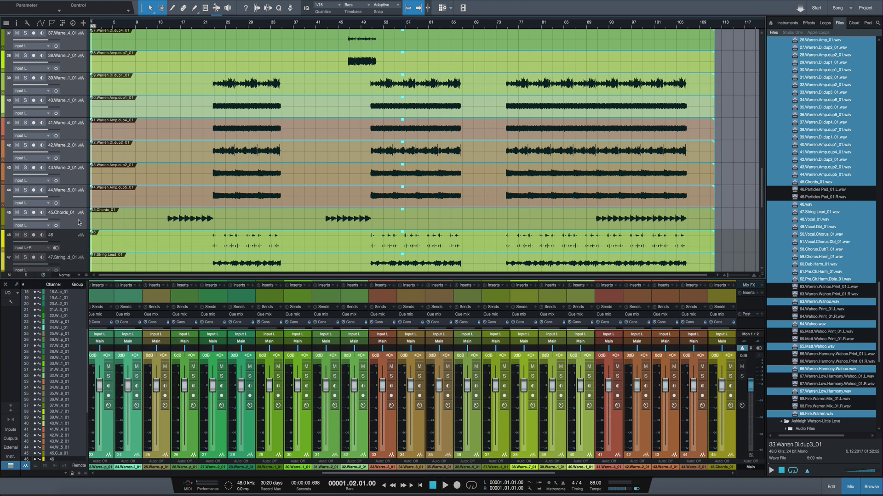
click(5, 218)
click(52, 298)
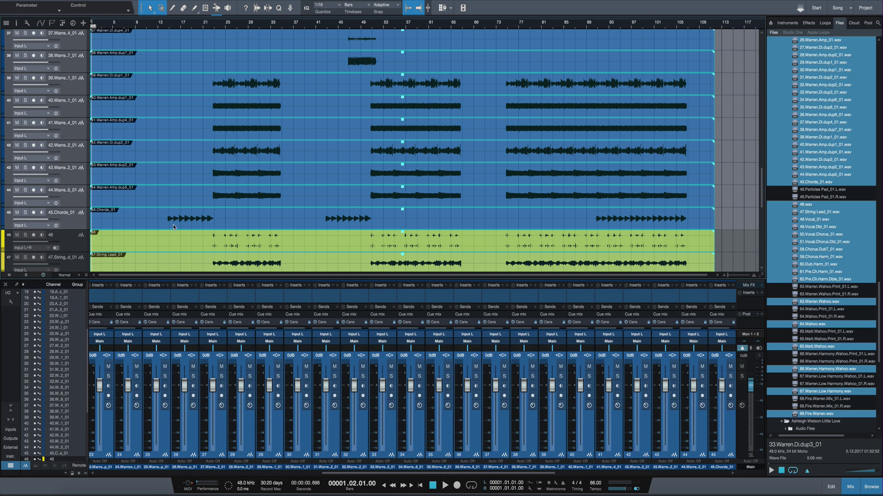
Select tracks 46 and 47 and bring up the track colour palette.
click(84, 249)
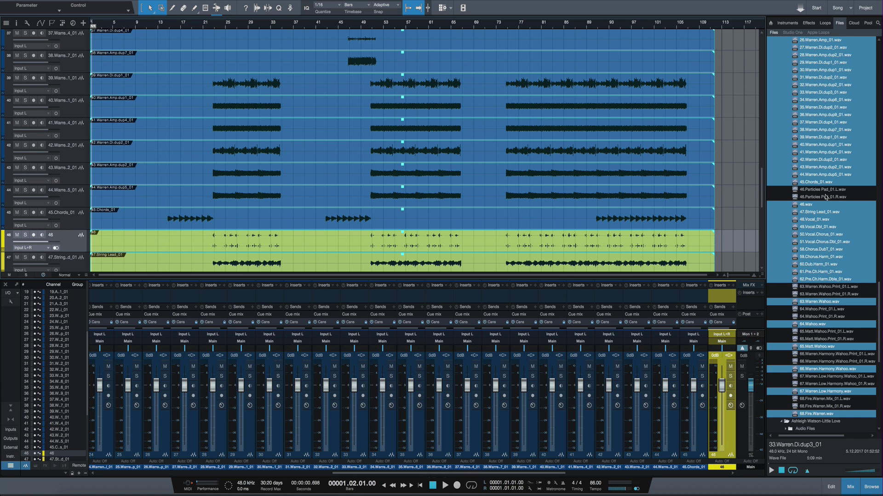
scroll(147, 247, down, 2)
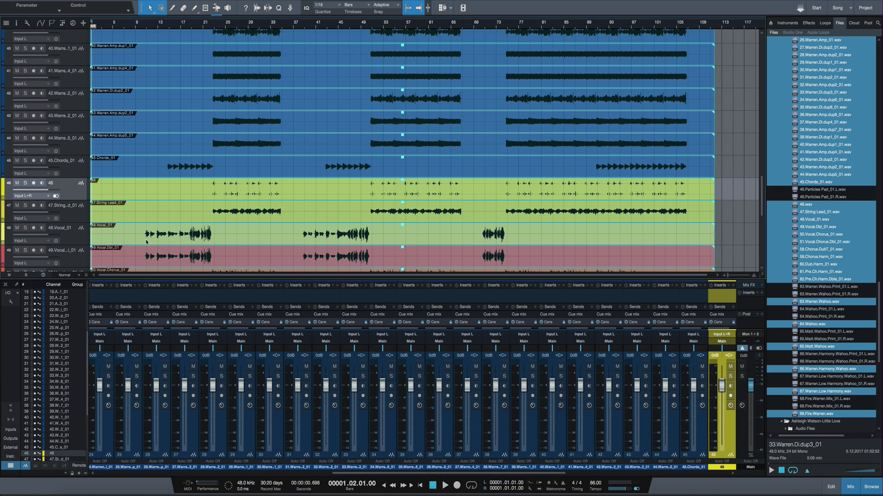
shift+click(79, 219)
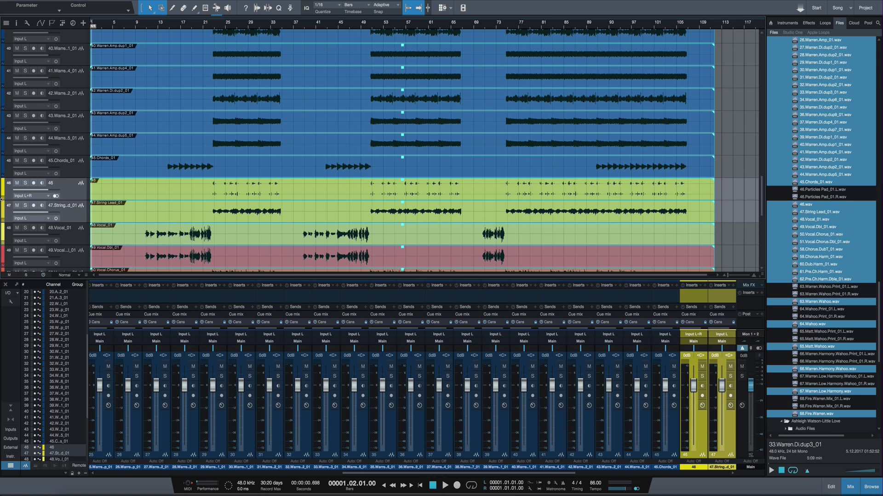
click(2, 211)
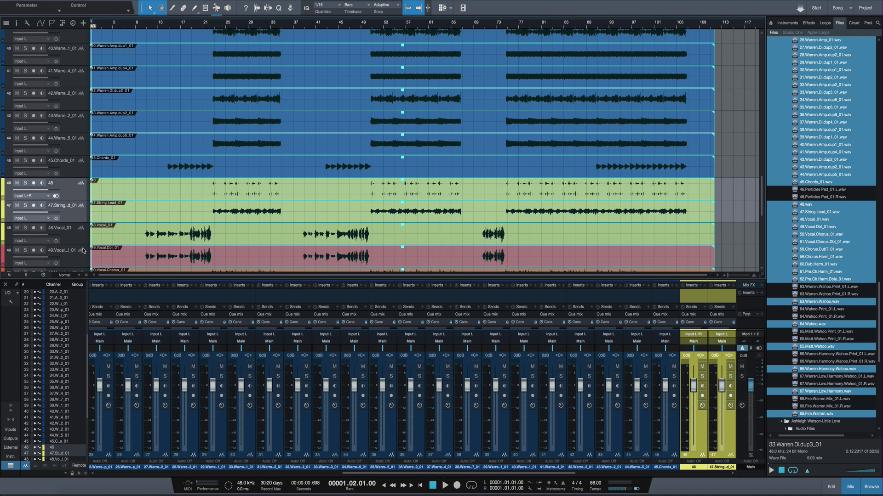
click(85, 217)
scroll(126, 195, down, 3)
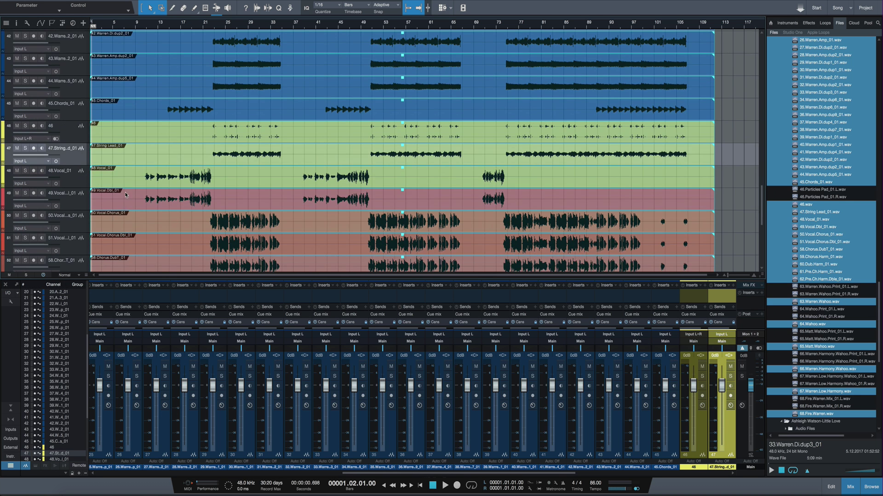
Colour the 48.Vocal_01 track purple and add track 49 to the selection.
click(130, 175)
shift+click(69, 182)
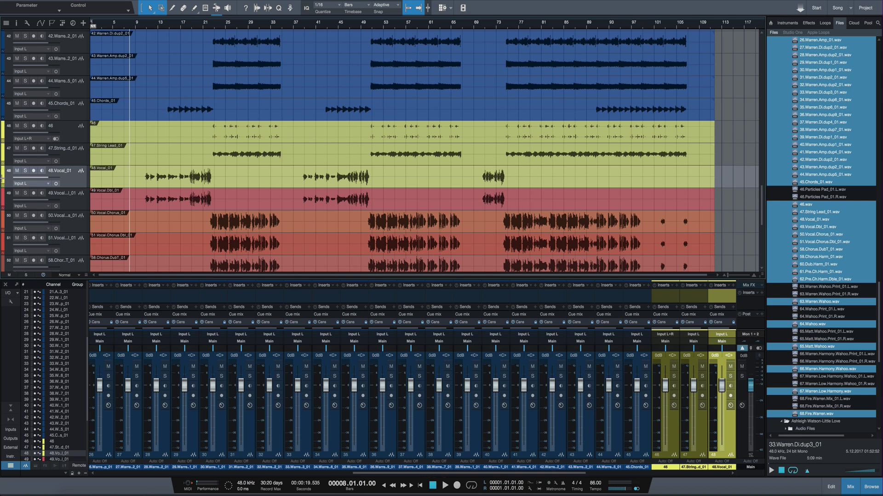
click(4, 182)
click(82, 243)
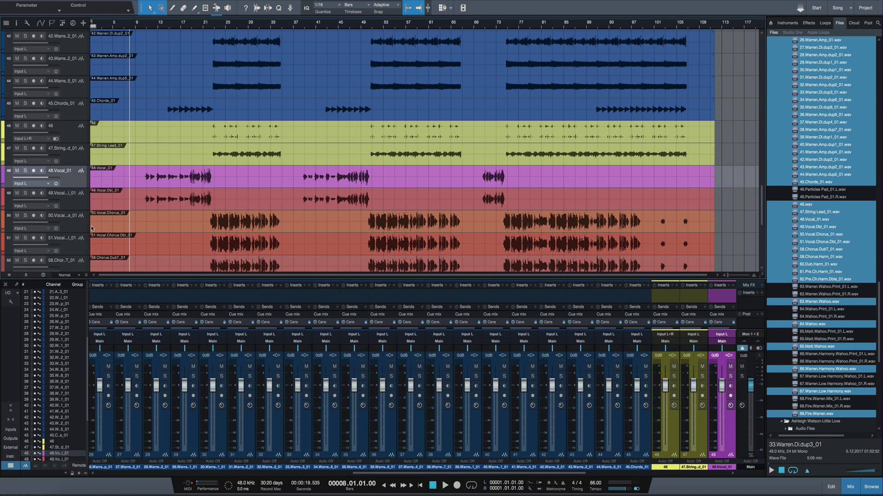
shift+click(69, 206)
Solo the 64.Wahoo track, play it briefly, then stop playback and un-solo it.
scroll(69, 208, down, 4)
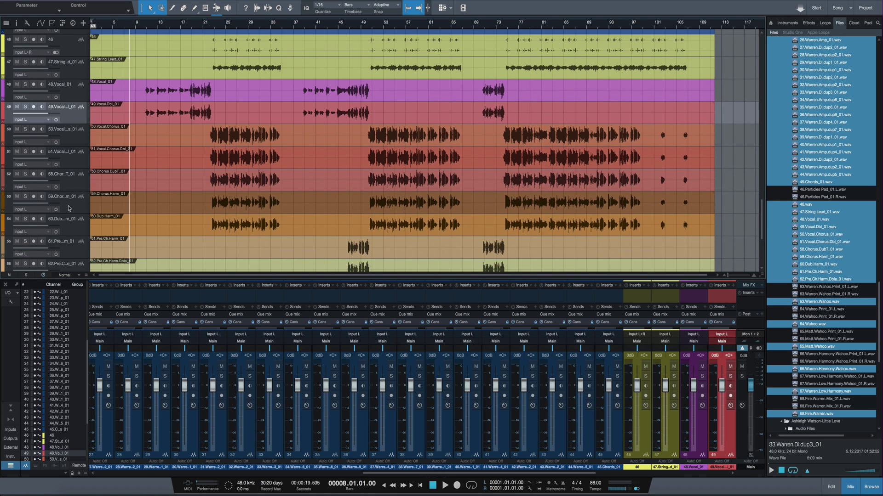
scroll(69, 208, down, 3)
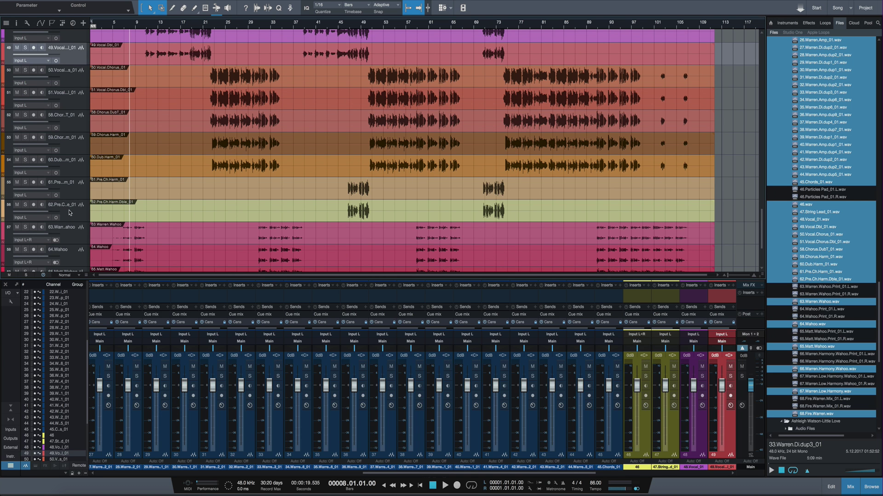
scroll(85, 239, down, 3)
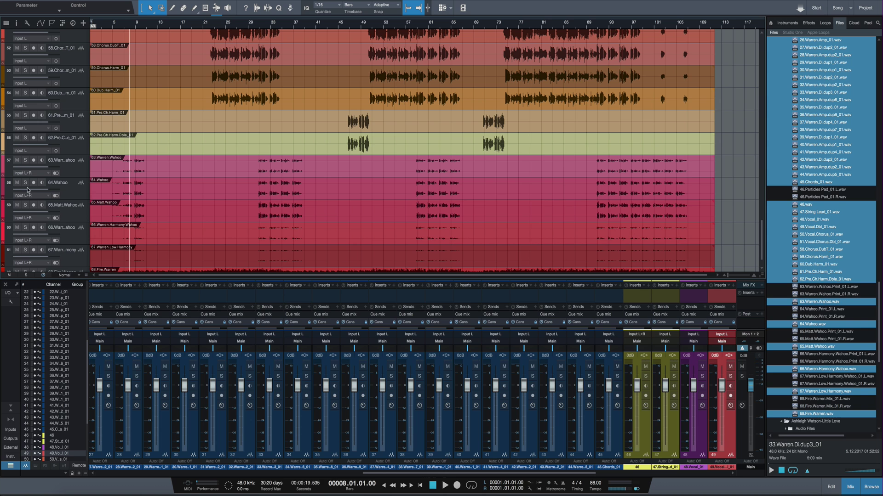
click(25, 183)
key(space)
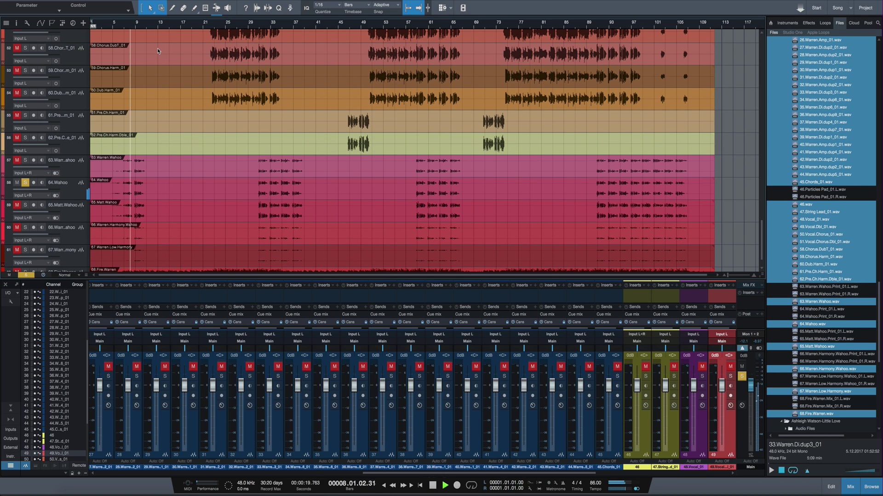
key(space)
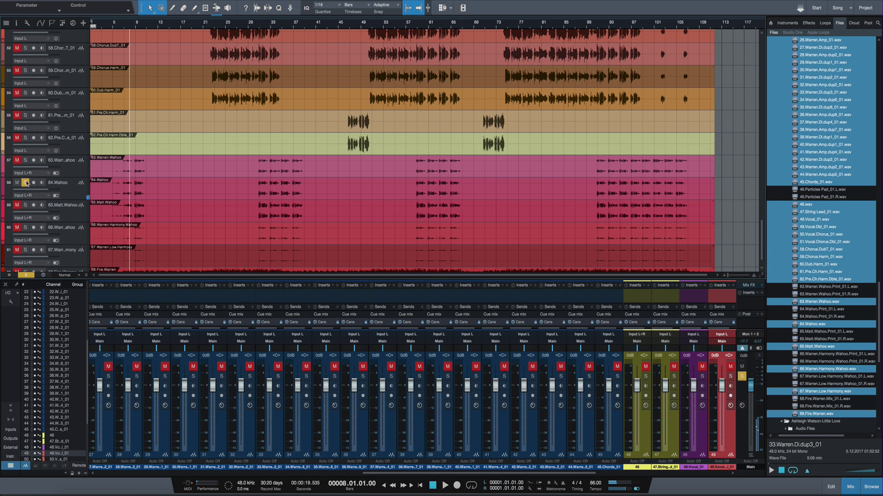
click(24, 183)
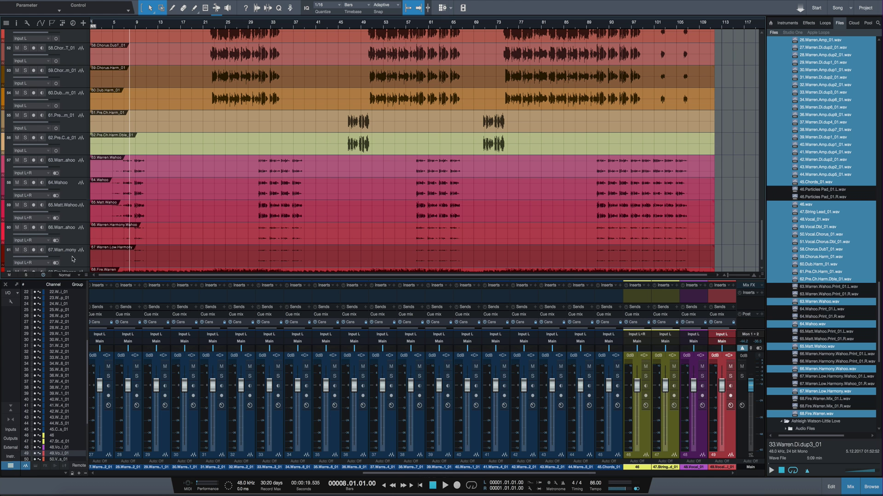
scroll(71, 253, down, 2)
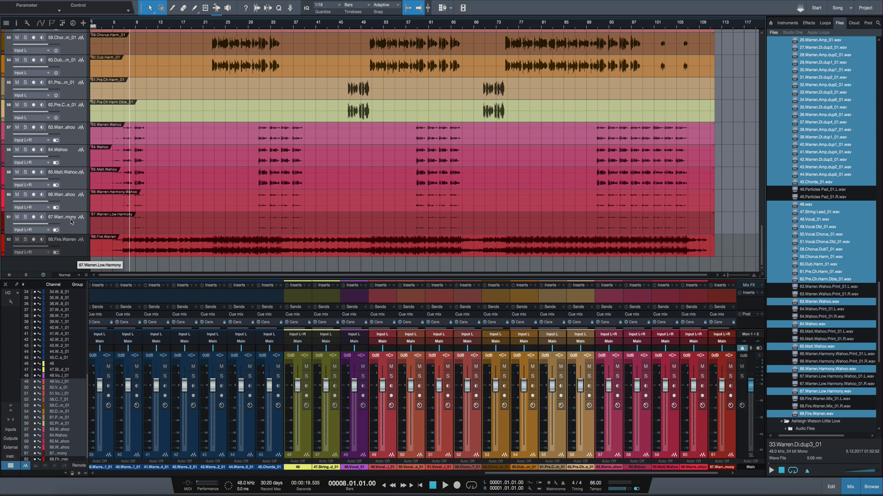
scroll(74, 210, up, 6)
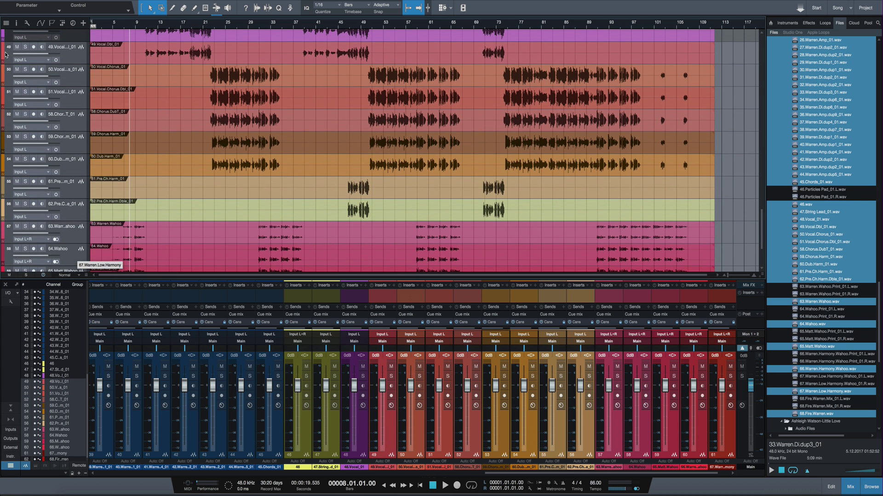
Colour the selected vocal tracks 49.Vocal_Dbl through 67 purple and review them.
click(5, 54)
click(74, 122)
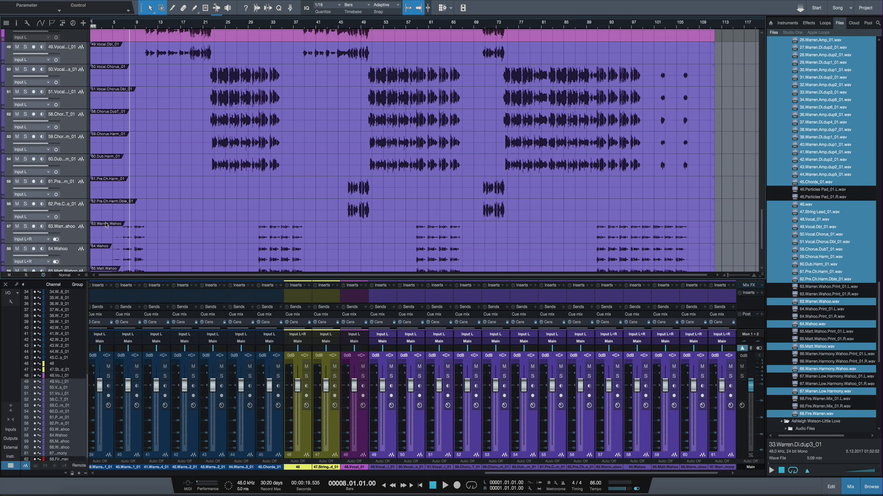
scroll(54, 142, up, 15)
scroll(54, 141, up, 20)
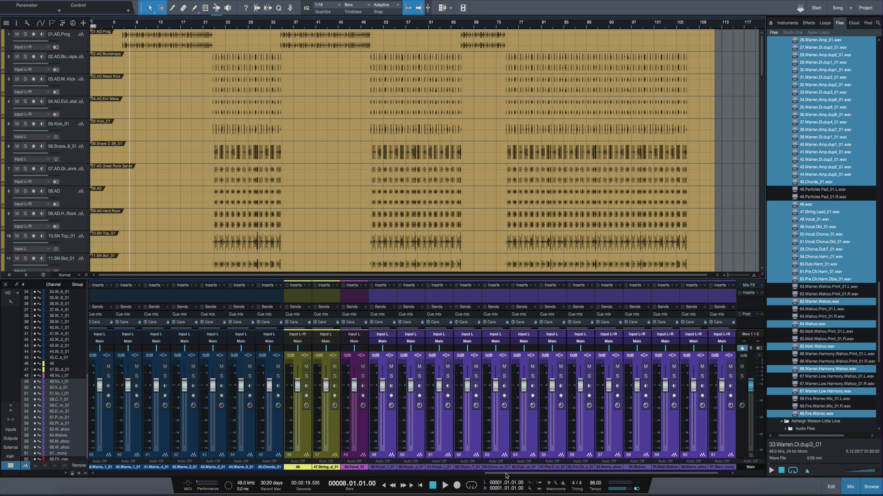
drag(508, 474, 115, 473)
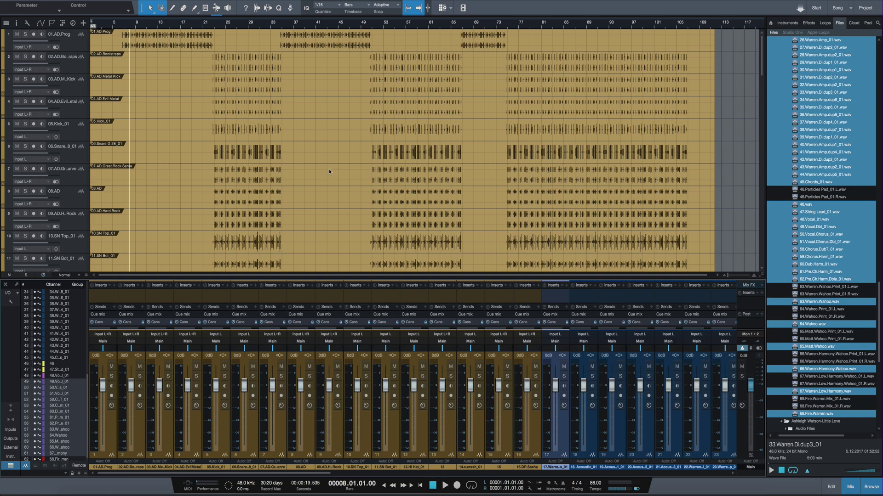
scroll(330, 172, down, 20)
scroll(179, 40, up, 8)
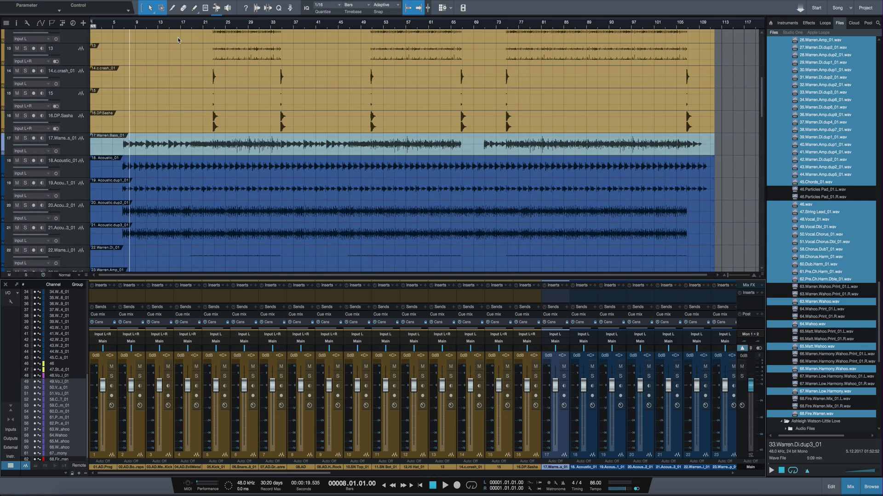
scroll(320, 157, down, 15)
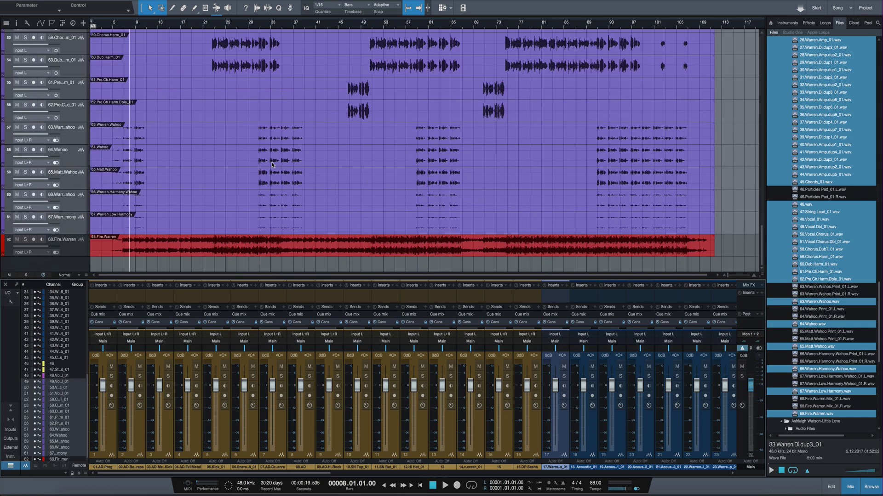
scroll(278, 165, down, 4)
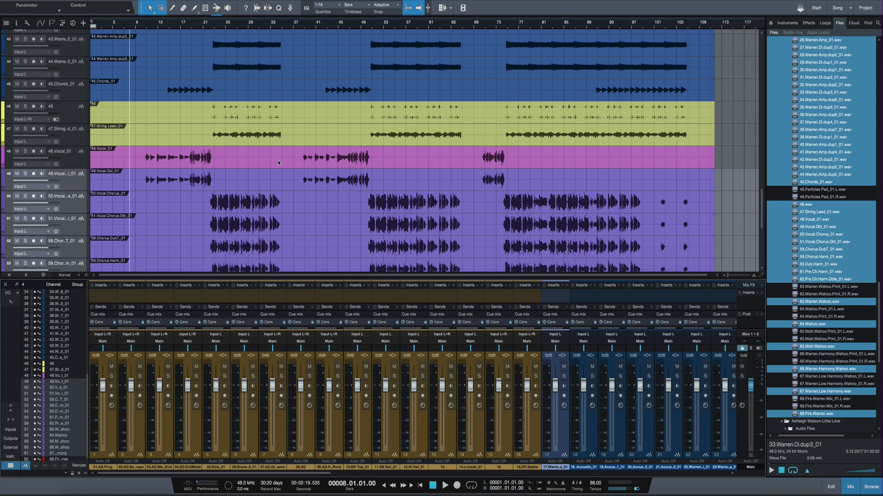
scroll(313, 167, down, 3)
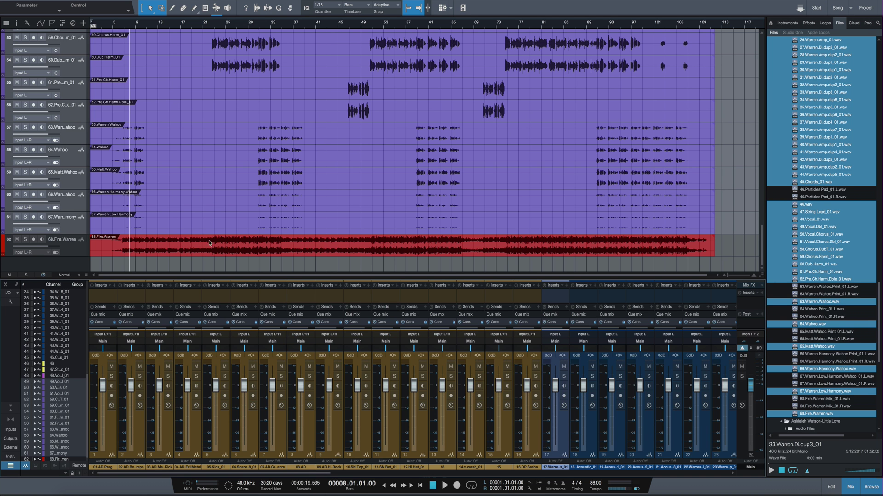
scroll(344, 188, up, 20)
scroll(345, 187, down, 3)
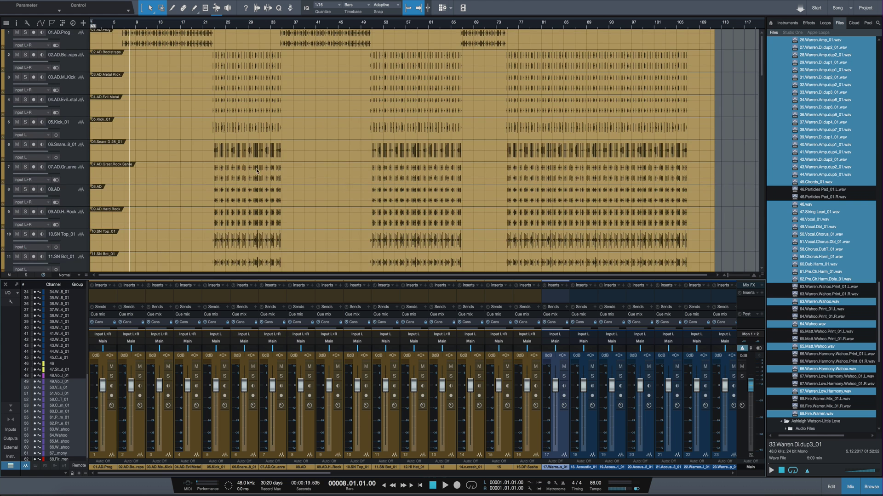
scroll(256, 169, up, 3)
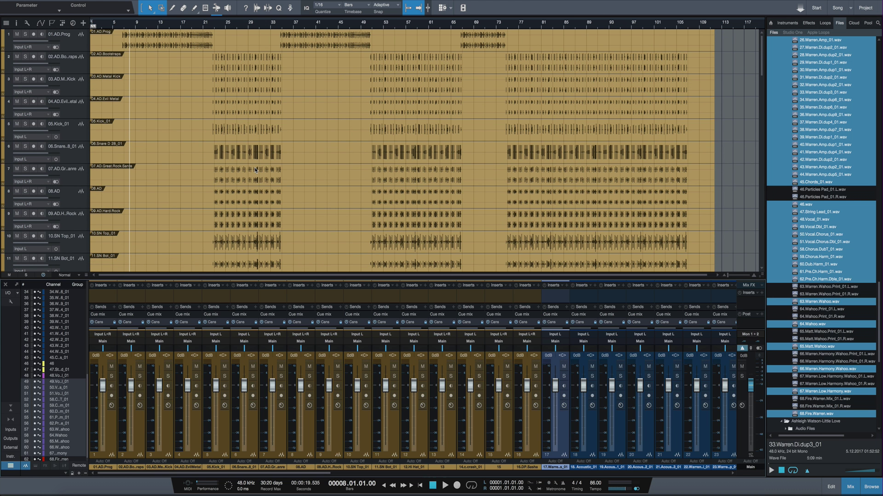
Route tracks 01.AD.Prog through 05.Kick_01 to a new bus named Kick Master.
click(79, 45)
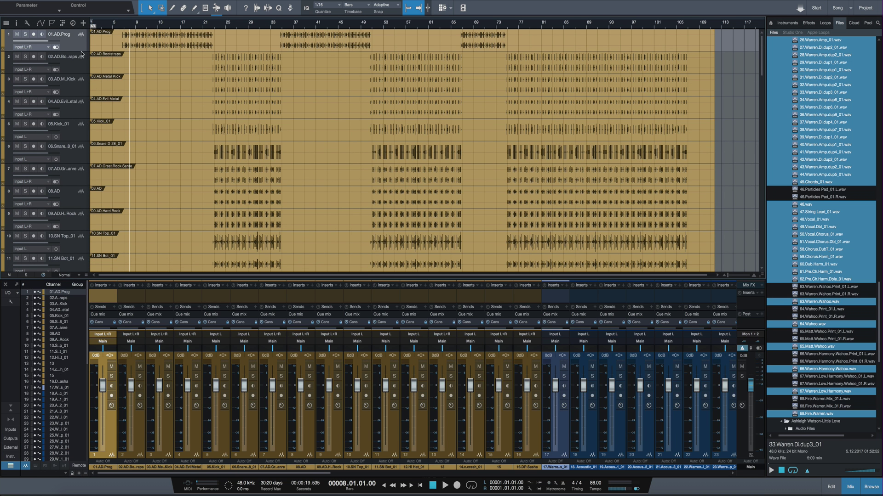
shift+click(79, 136)
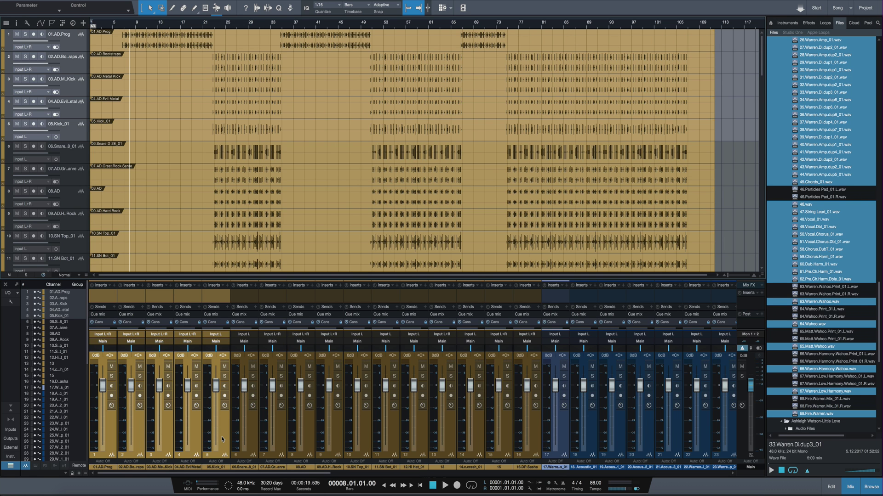
key(shift+b)
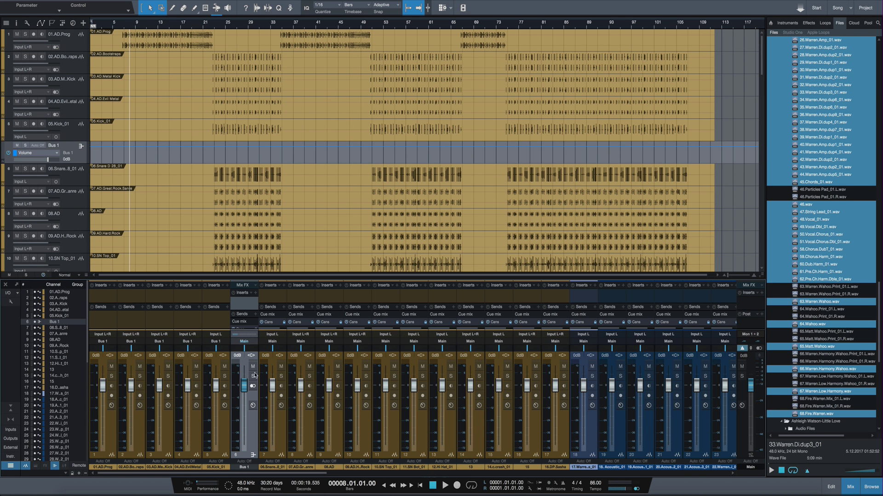
double_click(244, 467)
text(Kick Master)
key(Return)
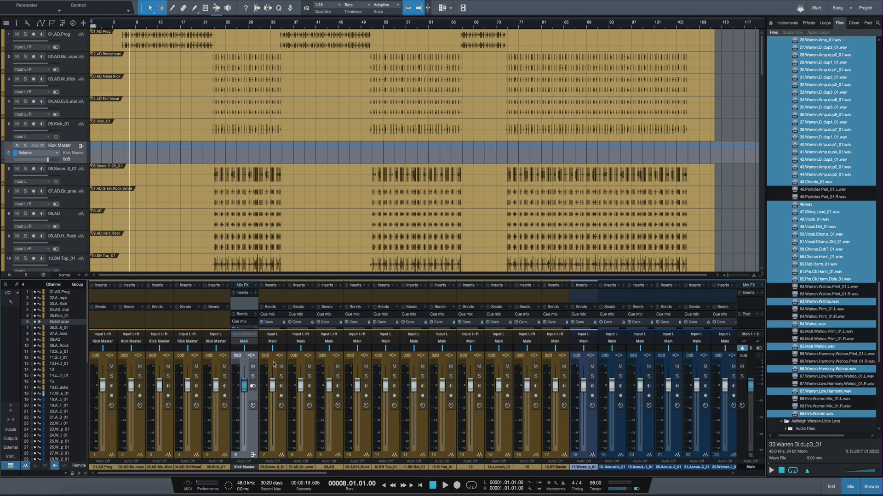
Route tracks 06.Snare D 28_01 through 11.SN Bot_01 to a new bus named Snare Master.
click(281, 434)
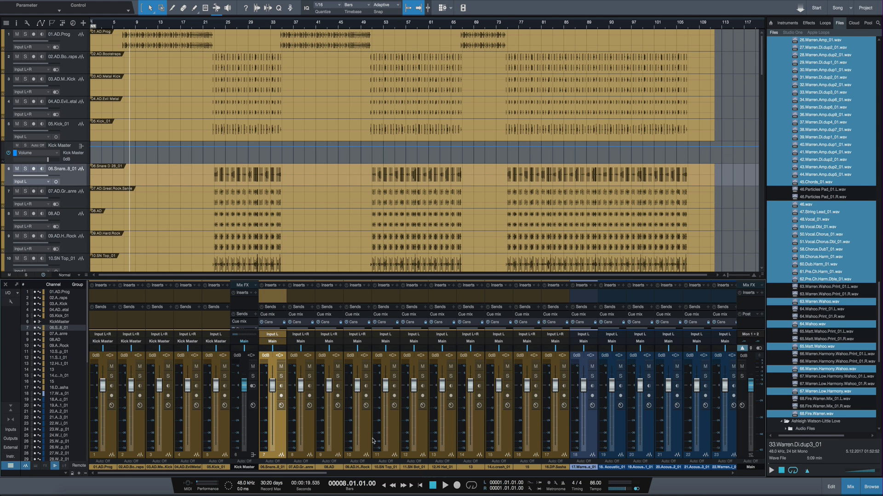
shift+click(422, 446)
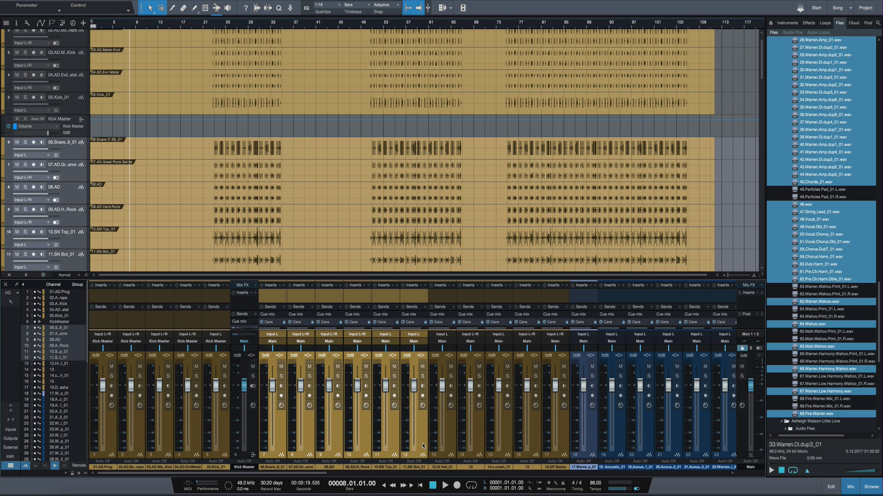
key(shift+b)
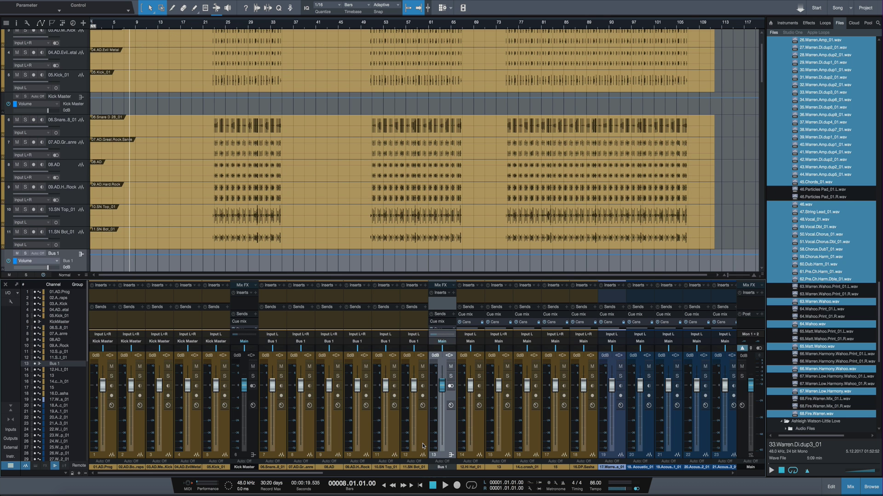
double_click(450, 468)
text(Snare Master)
key(Return)
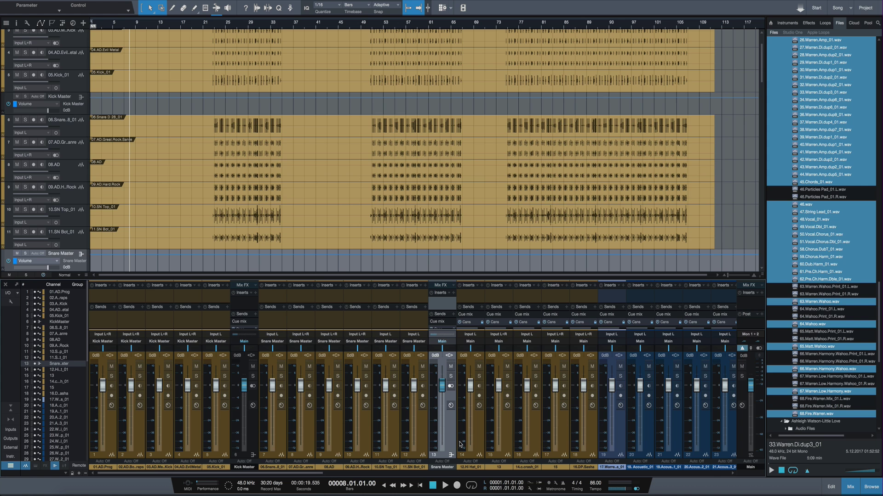
Route Kick Master, Snare Master and drum tracks 12–16 to a new bus named ALL DRUMS.
click(251, 436)
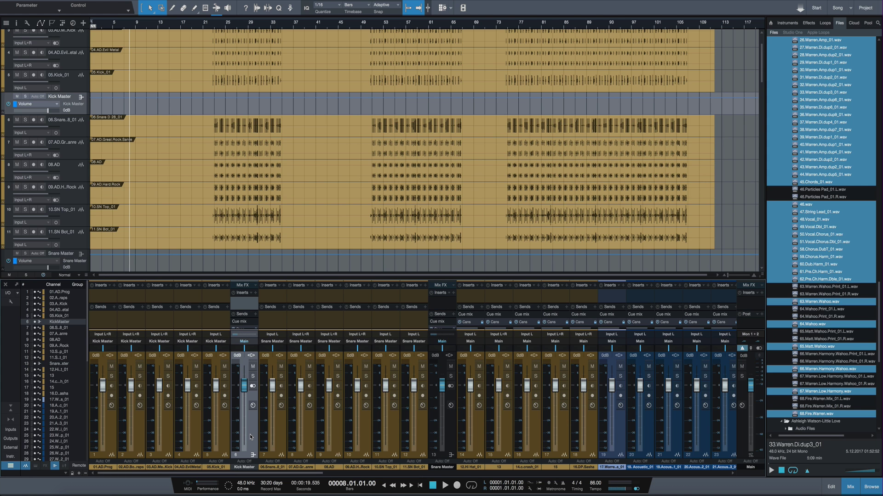
click(451, 442)
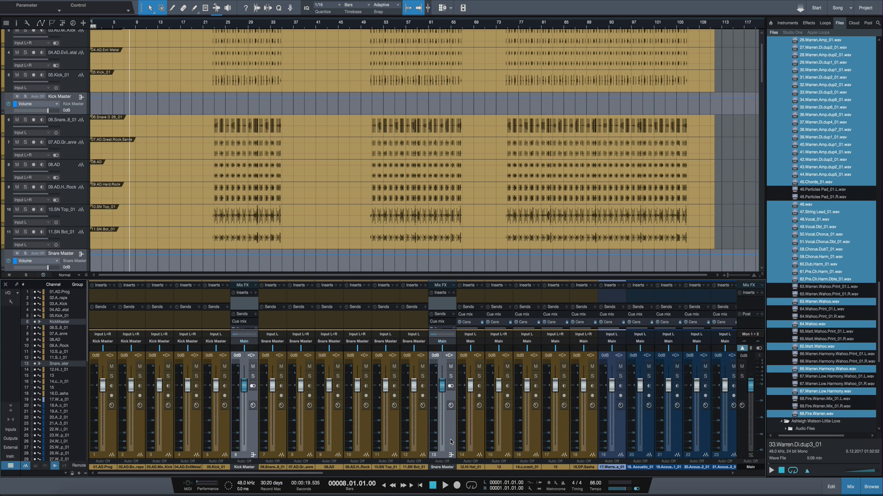
shift+click(478, 437)
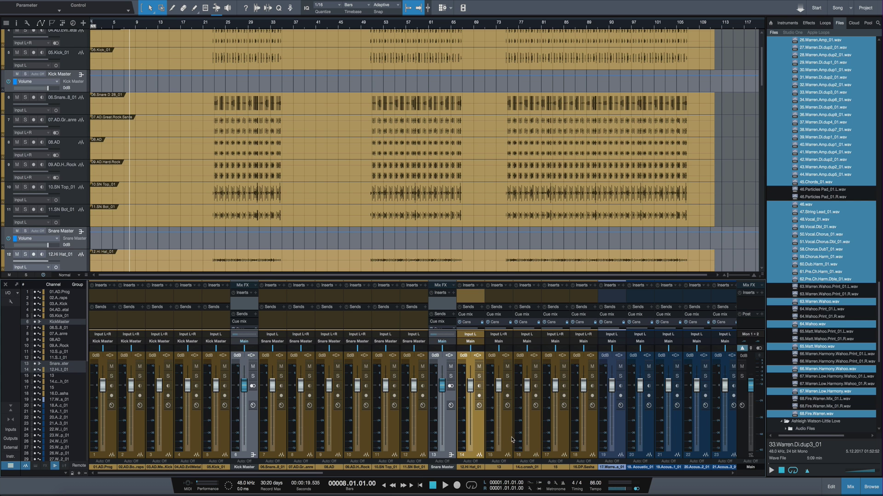
shift+click(506, 441)
shift+click(524, 440)
shift+click(564, 441)
shift+click(591, 440)
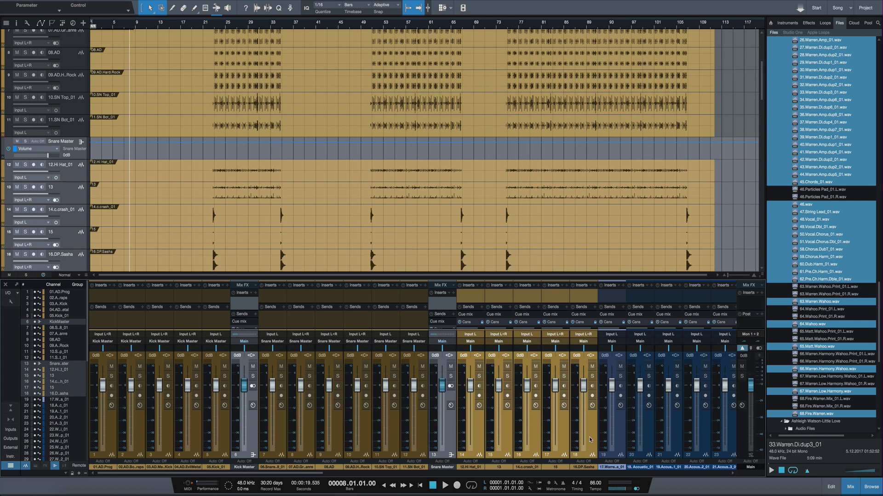
key(shift+b)
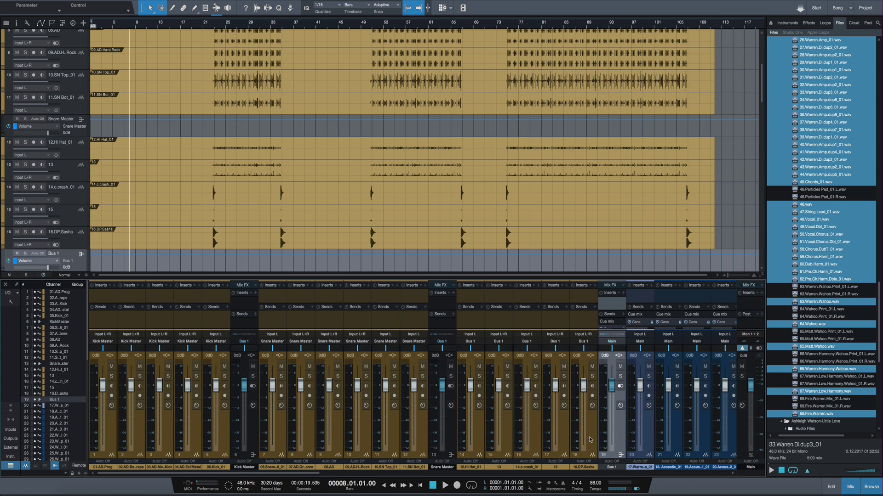
double_click(611, 468)
text(ALL DRUMS)
key(Return)
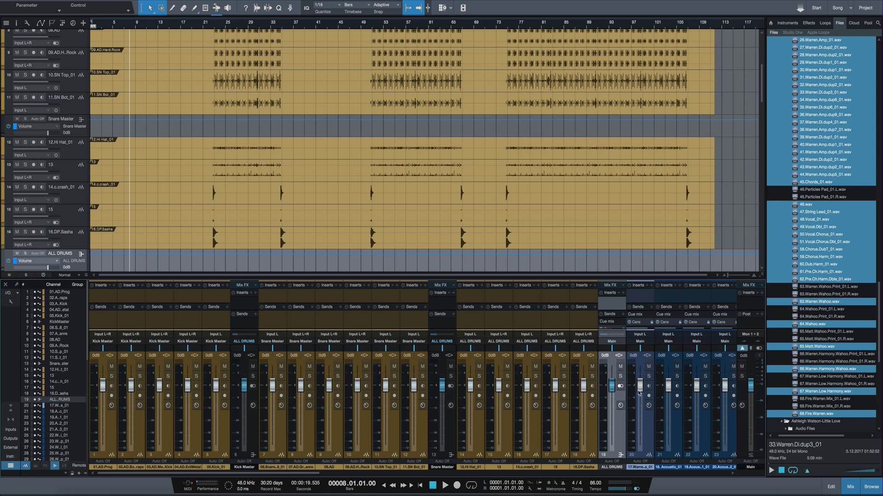
Colour the ALL DRUMS bus green.
click(623, 469)
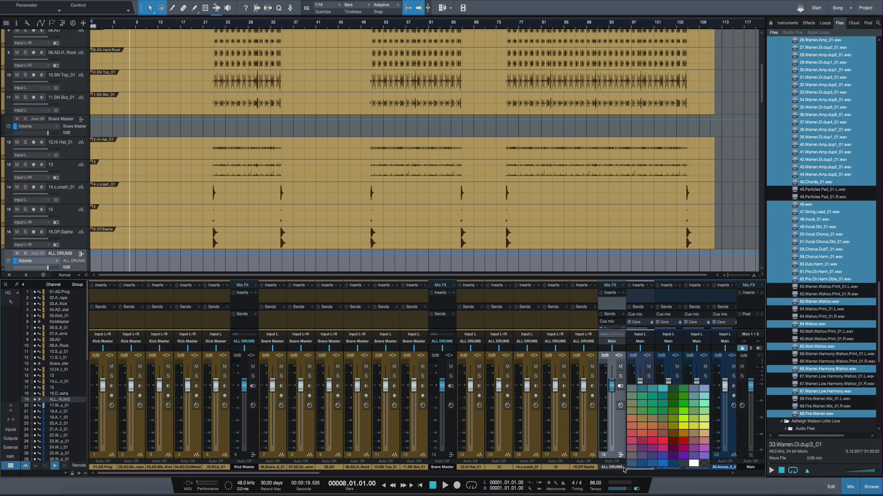
click(682, 391)
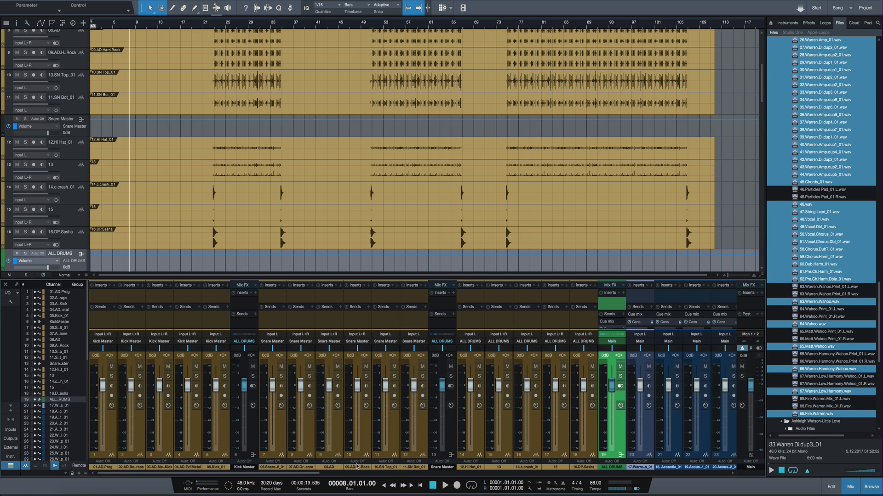
drag(285, 474, 421, 482)
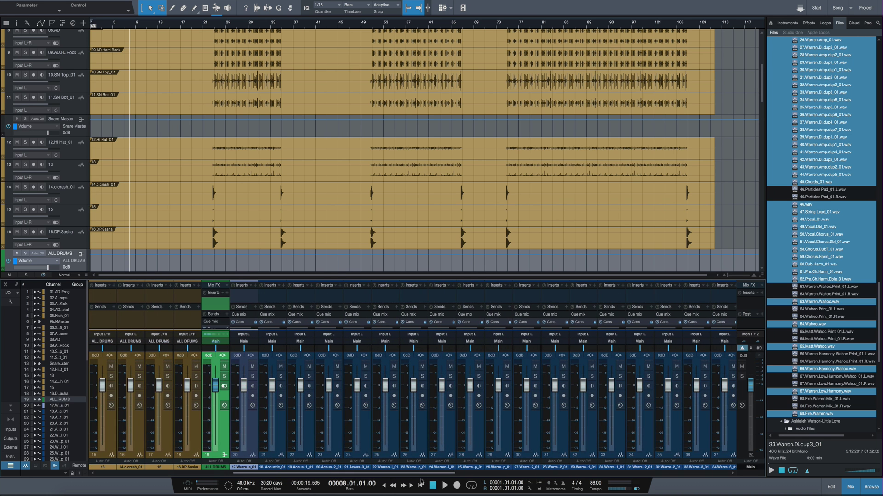
Select the guitar channels from Bass through 45.Chords and bus them into a new bus named ALL GUITARS.
click(253, 432)
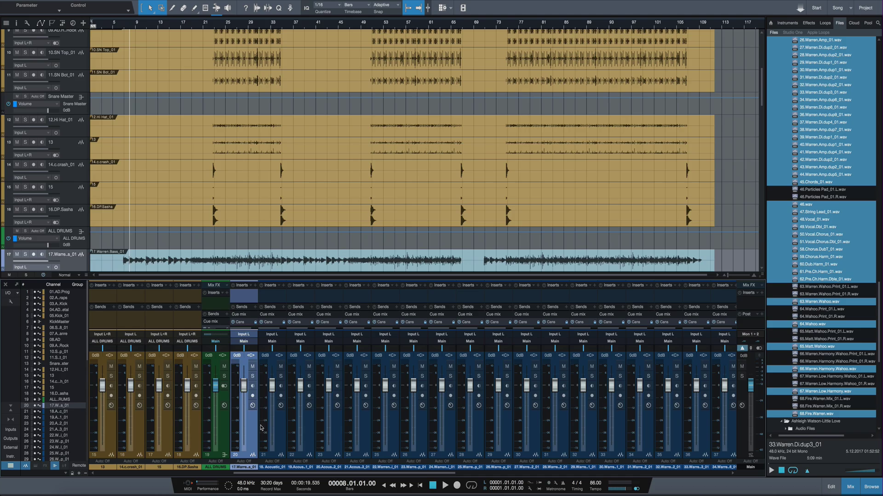
click(278, 433)
click(244, 432)
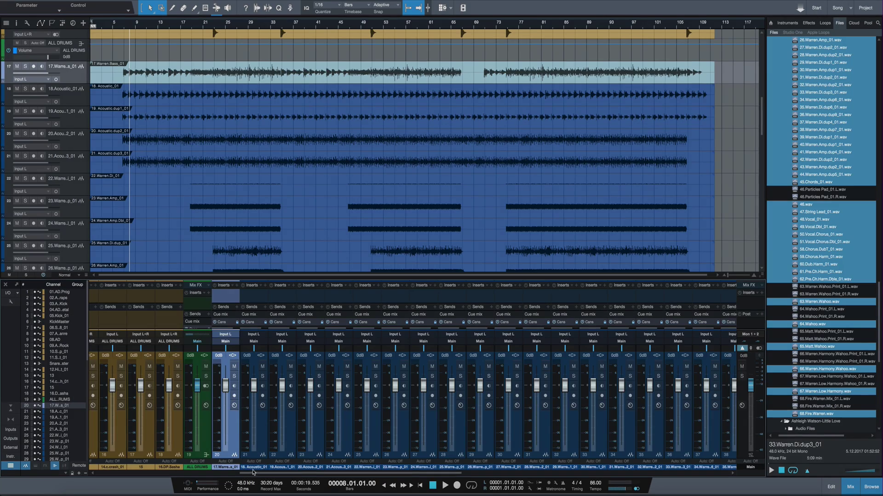
drag(253, 473, 434, 477)
shift+click(529, 437)
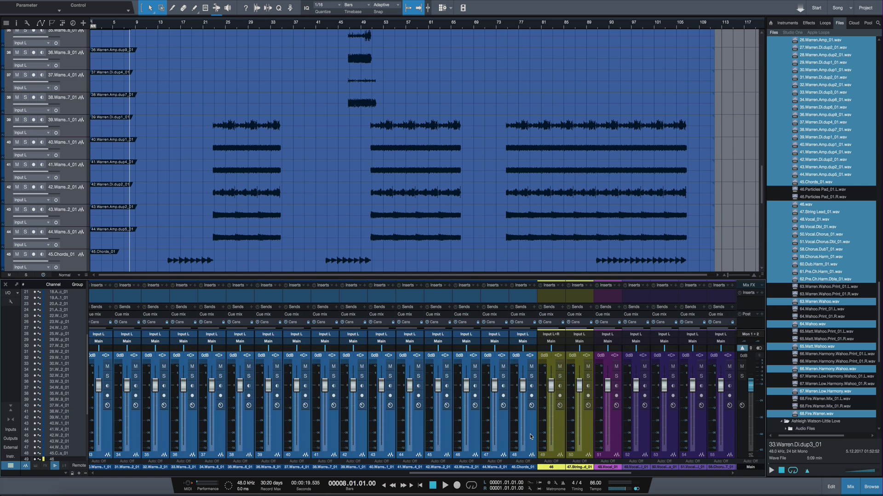
right_click(530, 437)
key(Escape)
key(shift+b)
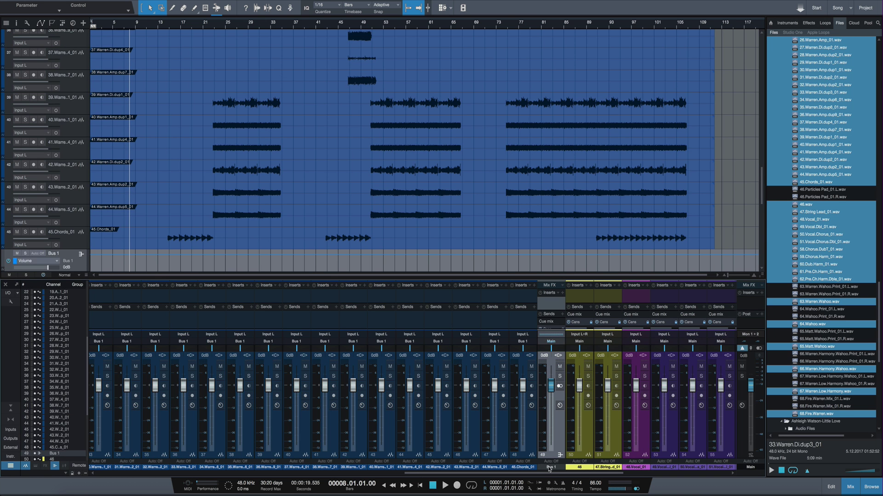
double_click(556, 469)
text(ALL GUITARS)
key(Return)
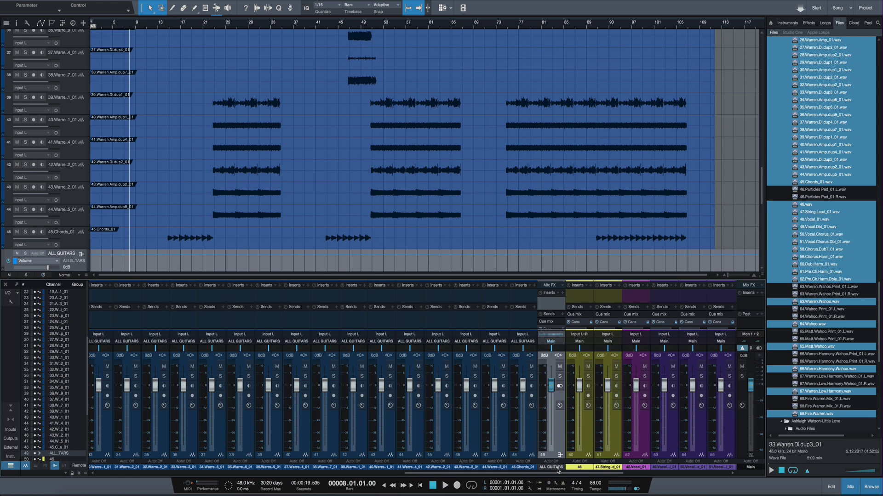
Bus synth channels 46 and 47.String into a new bus named ALL SYNTH.
click(591, 447)
shift+click(615, 445)
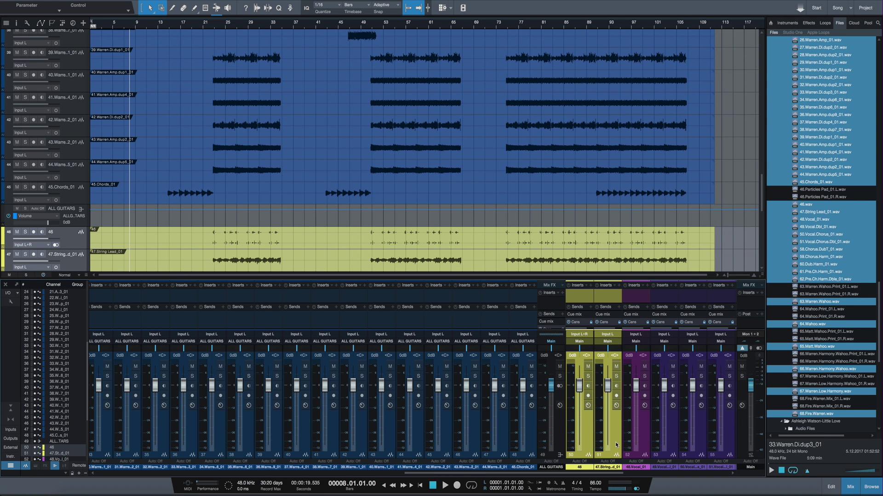
key(shift+b)
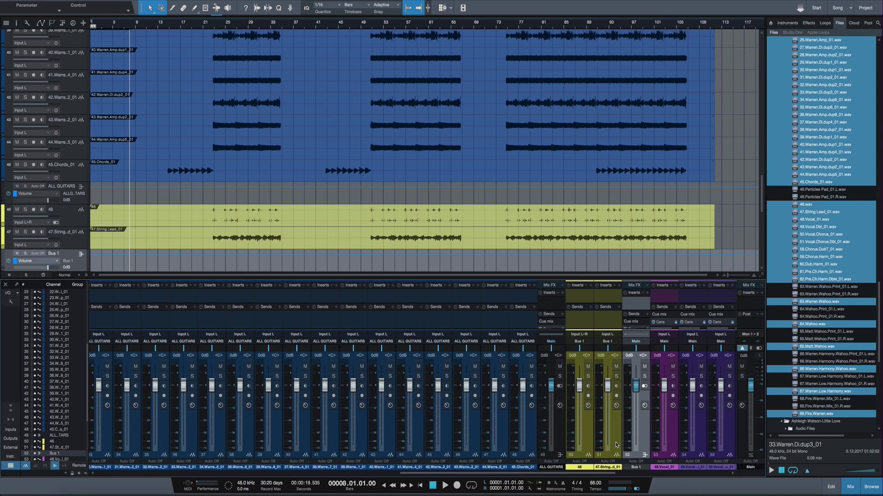
double_click(636, 467)
text(ALL SYNTH)
Select the vocal and harmony channels from 48.Vocal_01 onward and name their new bus ALL VOCALS.
drag(610, 475, 661, 475)
click(518, 468)
drag(516, 477, 635, 478)
shift+click(702, 438)
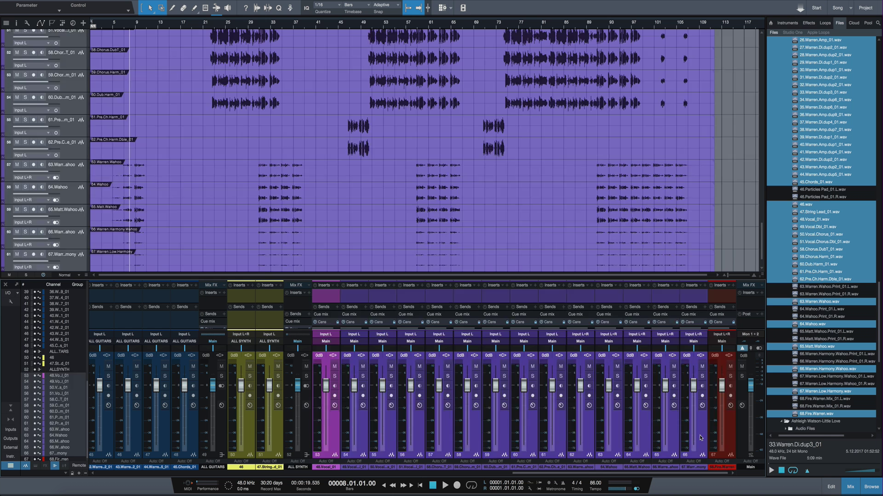
text(A)
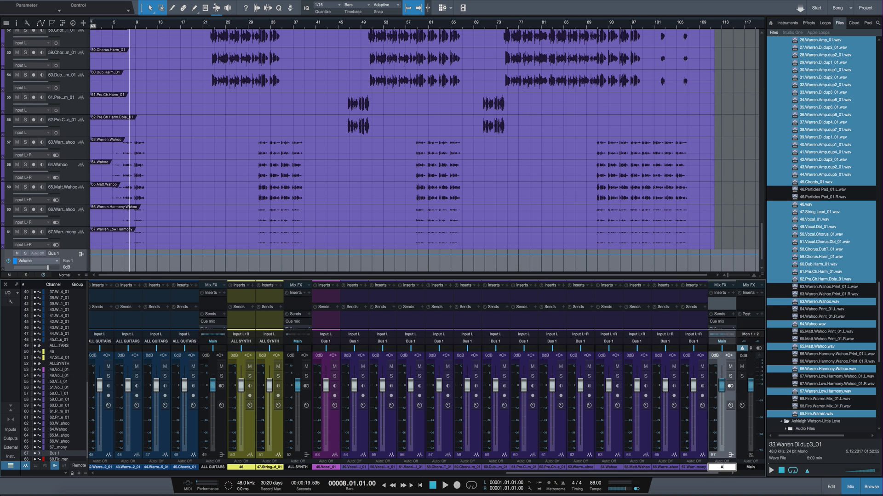
text(LL VOCALS)
key(Return)
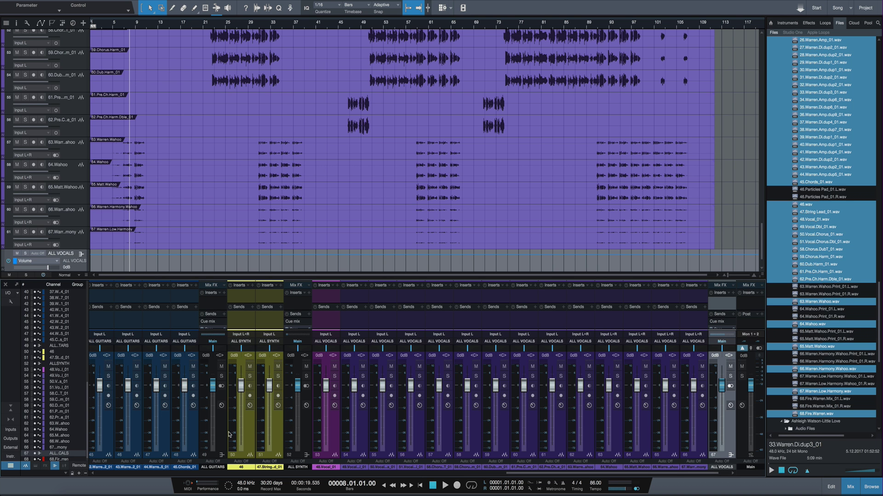
click(308, 445)
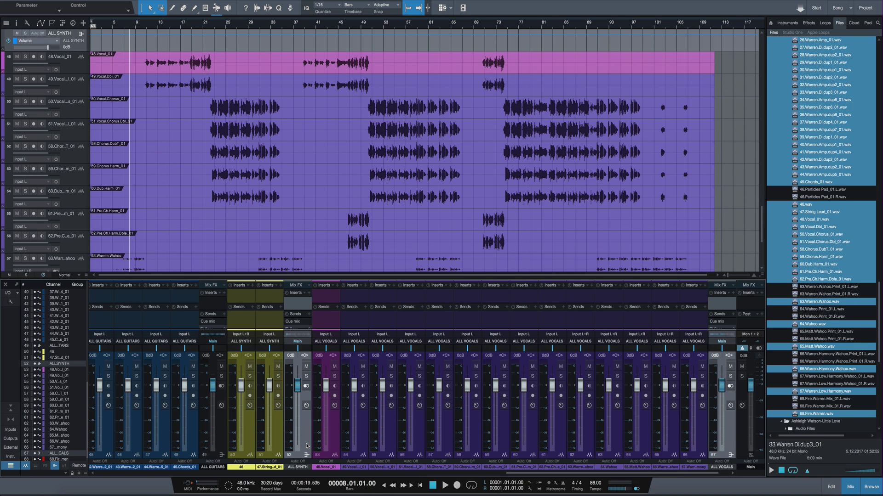
ctrl+click(219, 434)
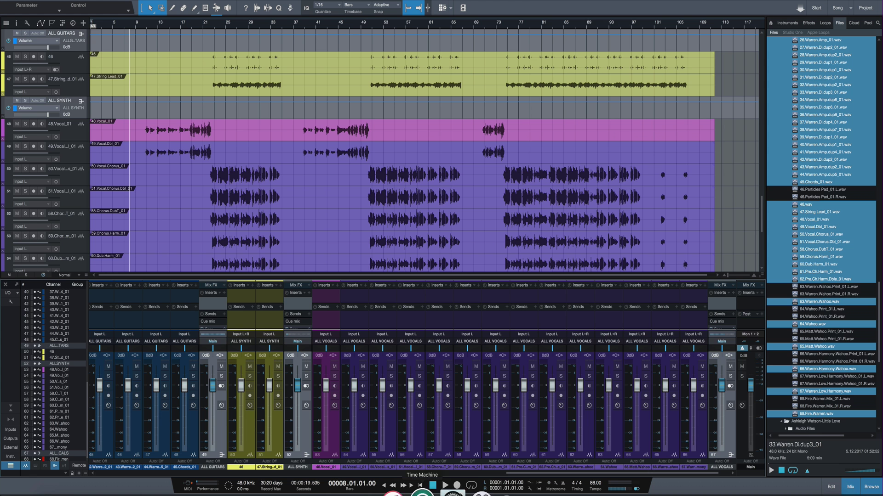
drag(510, 474, 184, 478)
click(275, 440)
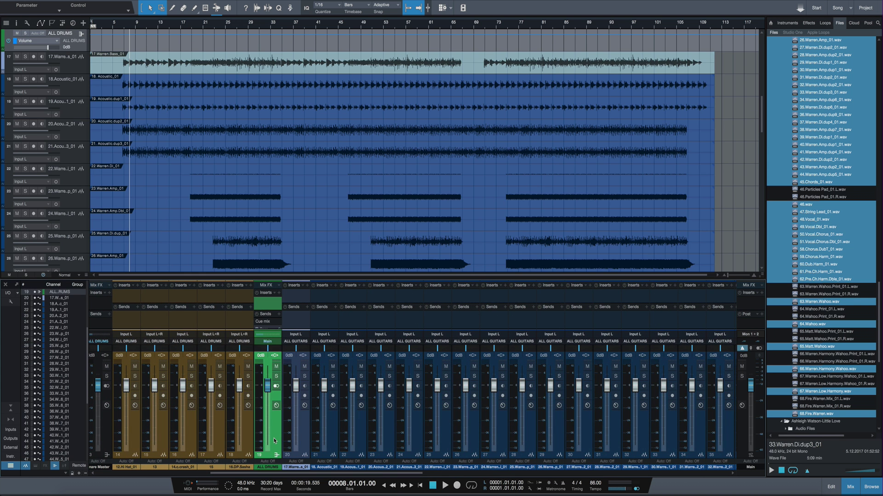
click(304, 432)
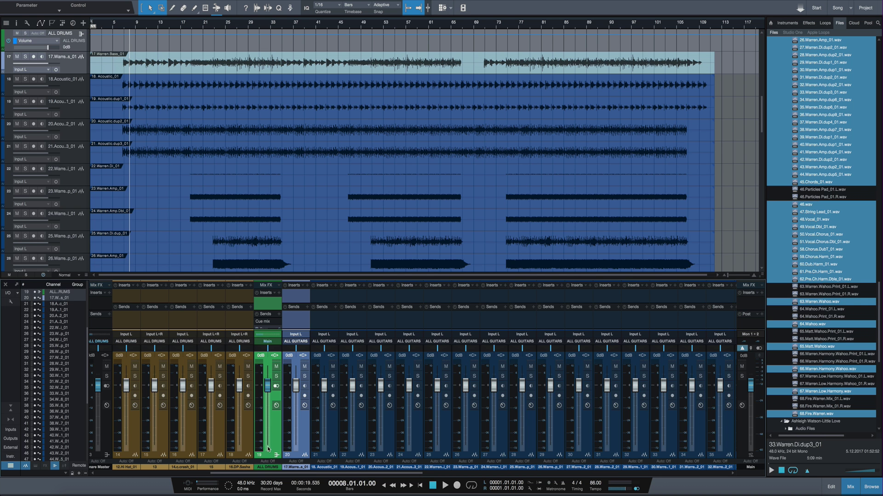
drag(353, 474, 703, 494)
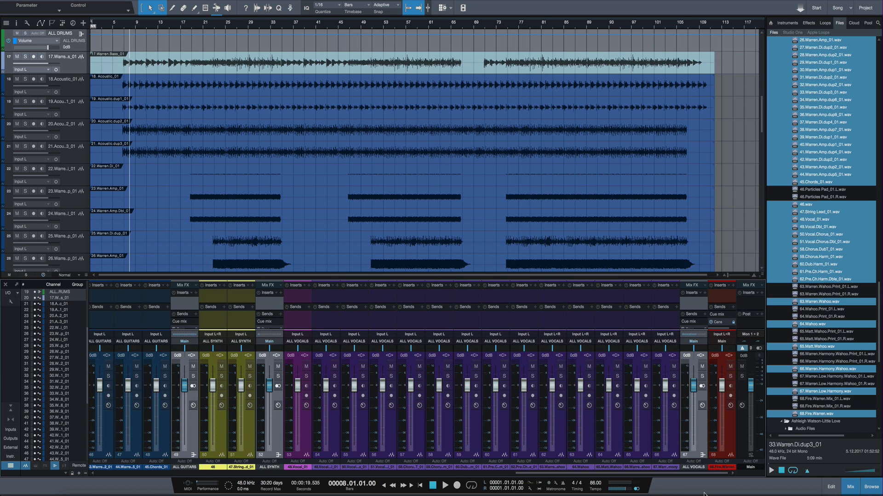
Create a bus from the selected group buses and name it SUBMIX.
key(shift+b)
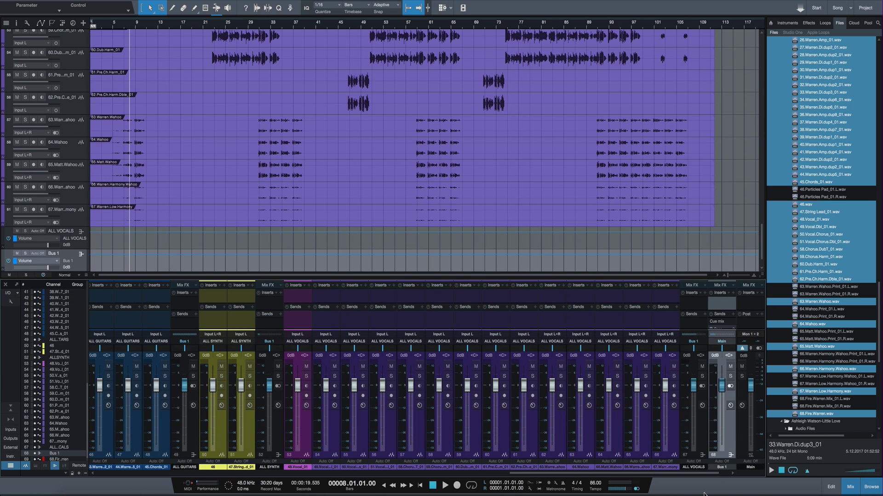
double_click(721, 468)
text(S)
text(UBNUX)
key(BackSpace)
key(BackSpace)
key(BackSpace)
text(MIX)
key(Return)
Colour the SUBMIX bus red.
click(735, 468)
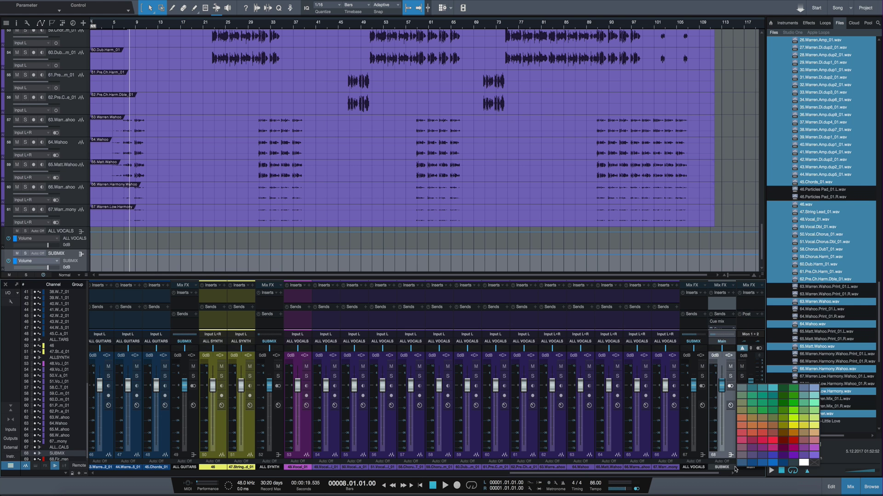
click(788, 445)
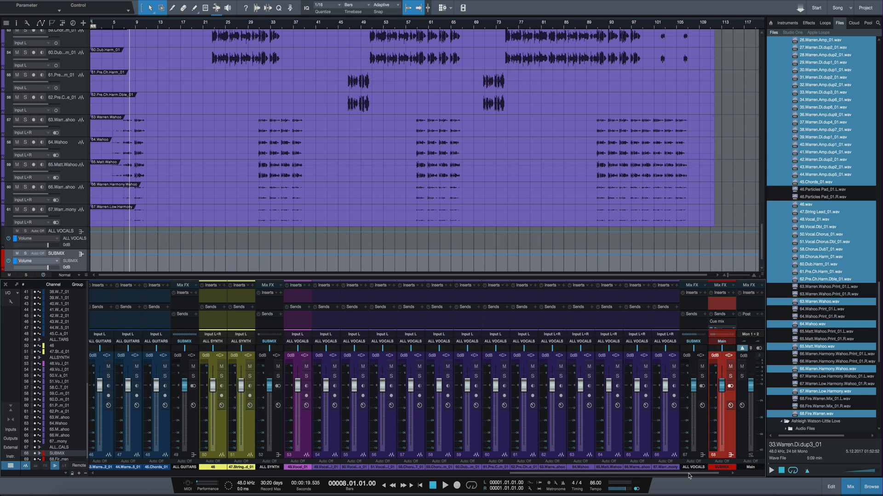
drag(697, 474, 737, 476)
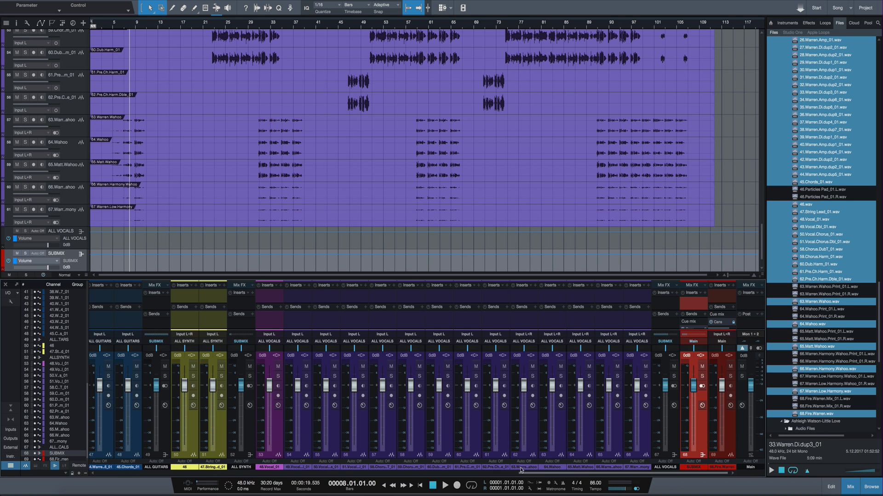
drag(521, 470, 76, 445)
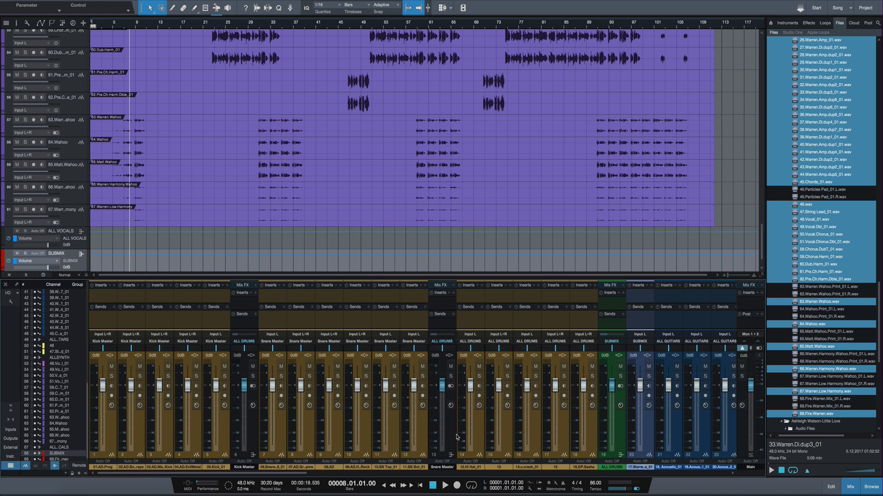
drag(306, 475, 698, 494)
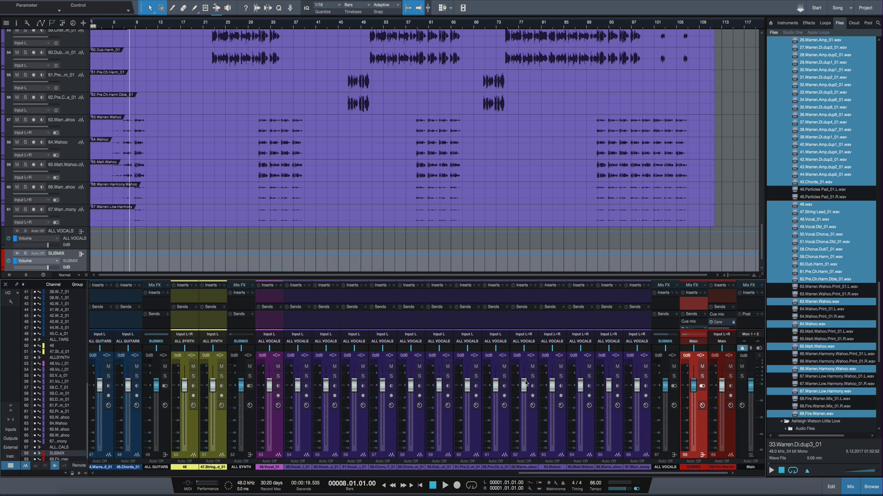